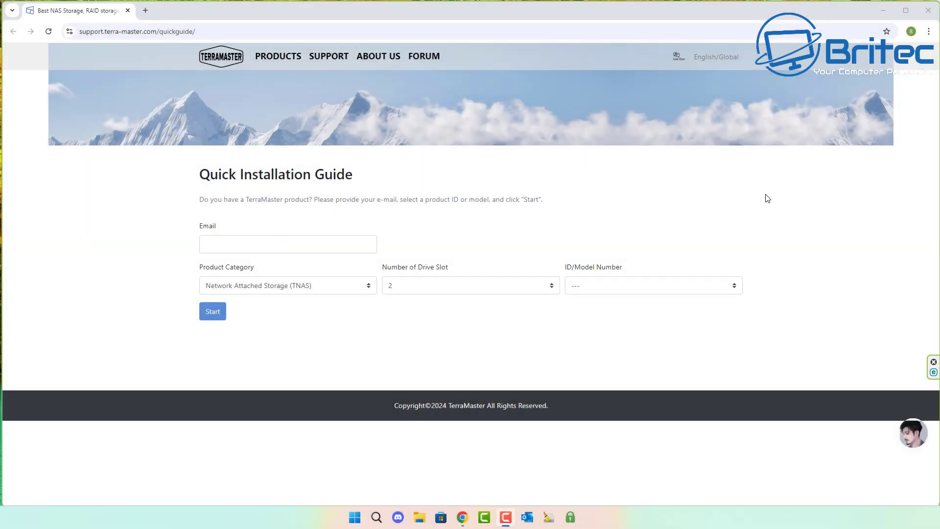
Select 4 drive slots and the F4-424 Max model on the Support site.
left_click(735, 286)
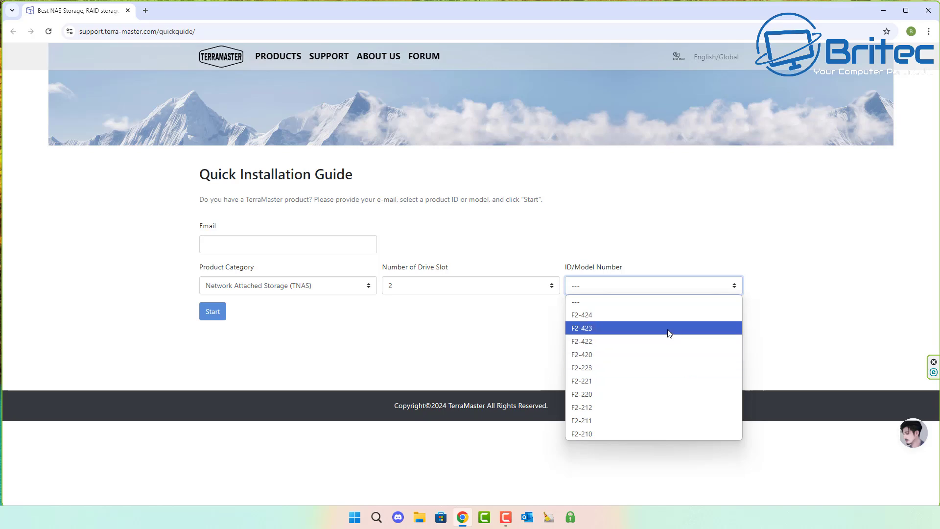
left_click(531, 290)
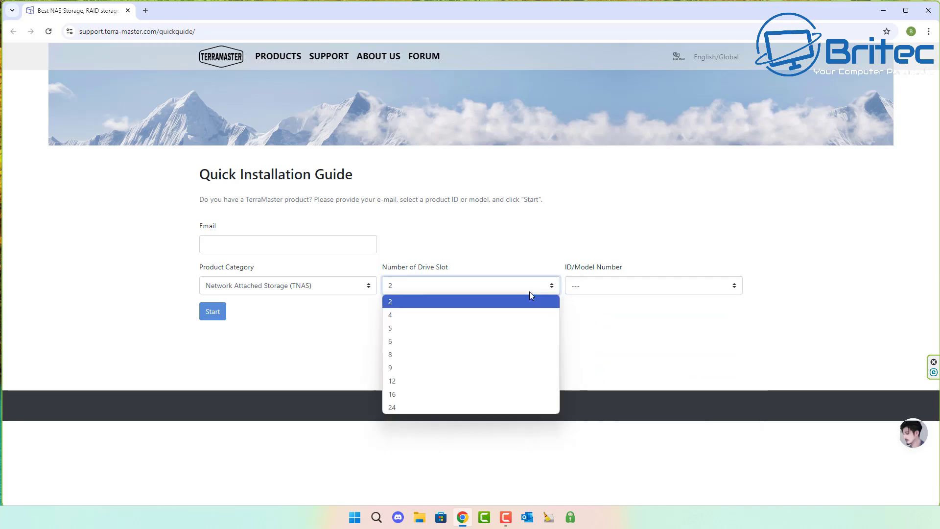
left_click(507, 315)
left_click(730, 284)
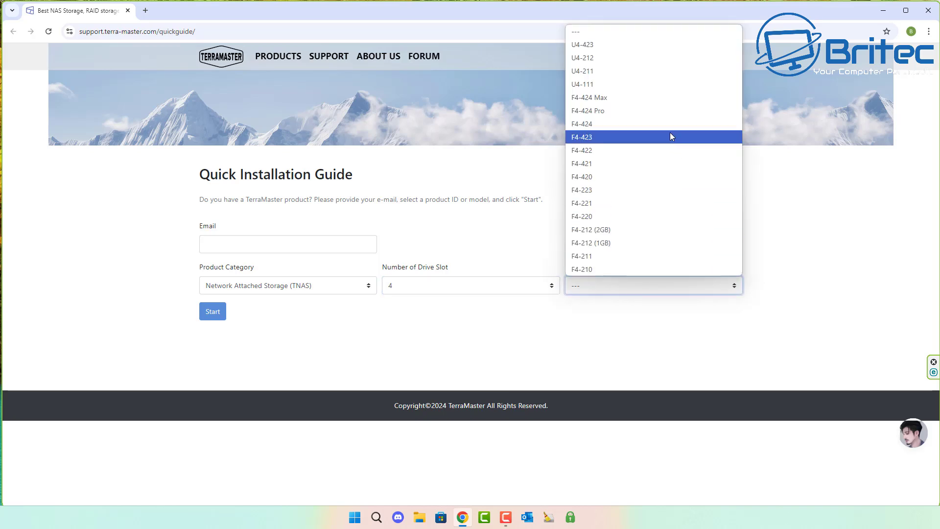
left_click(662, 99)
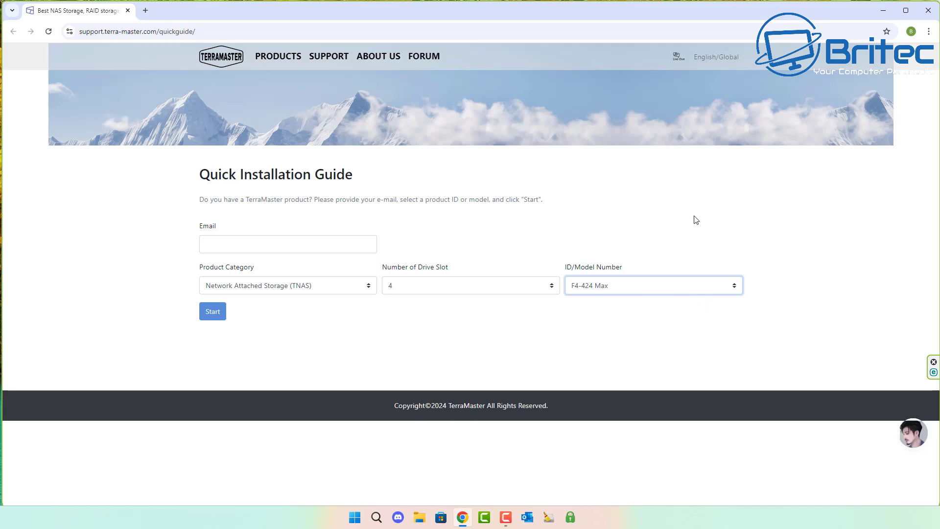
Step through the F4-424 Max quick guide's packing list, schematic and installation video pages.
left_click(212, 314)
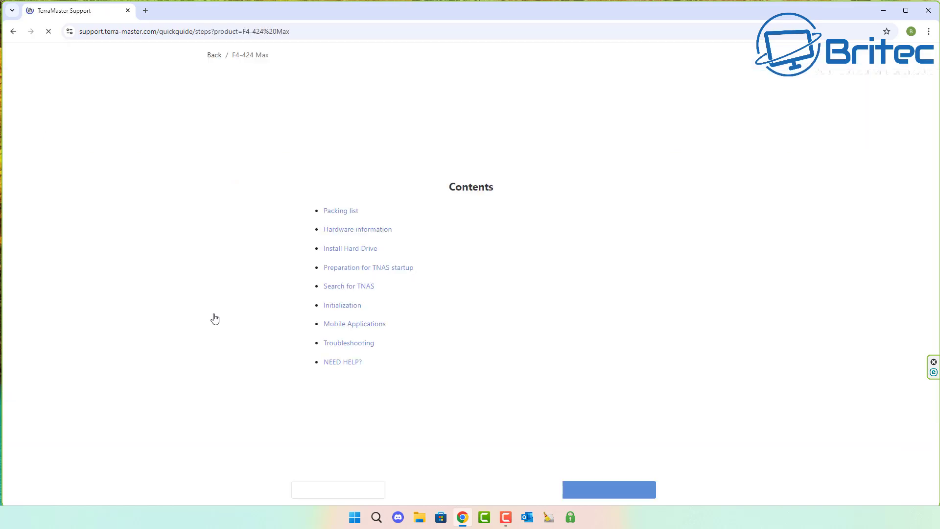
left_click(614, 497)
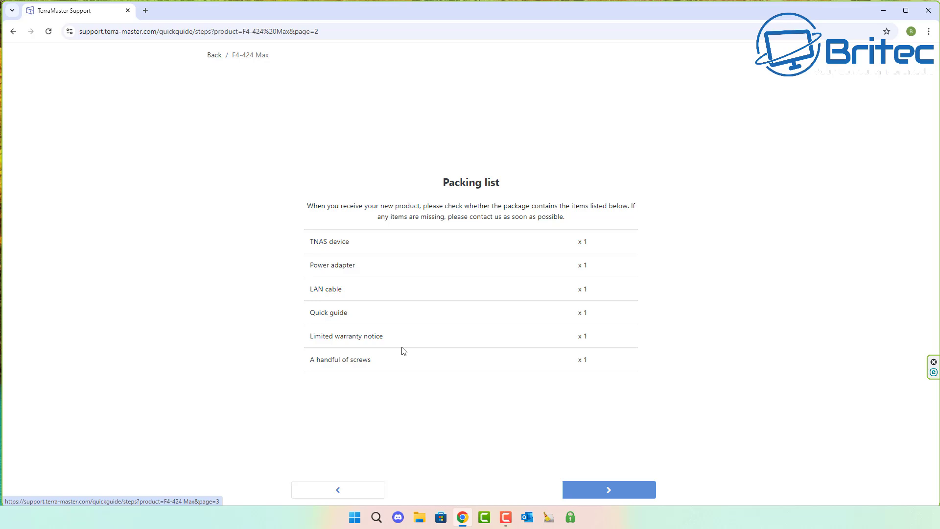
left_click(603, 490)
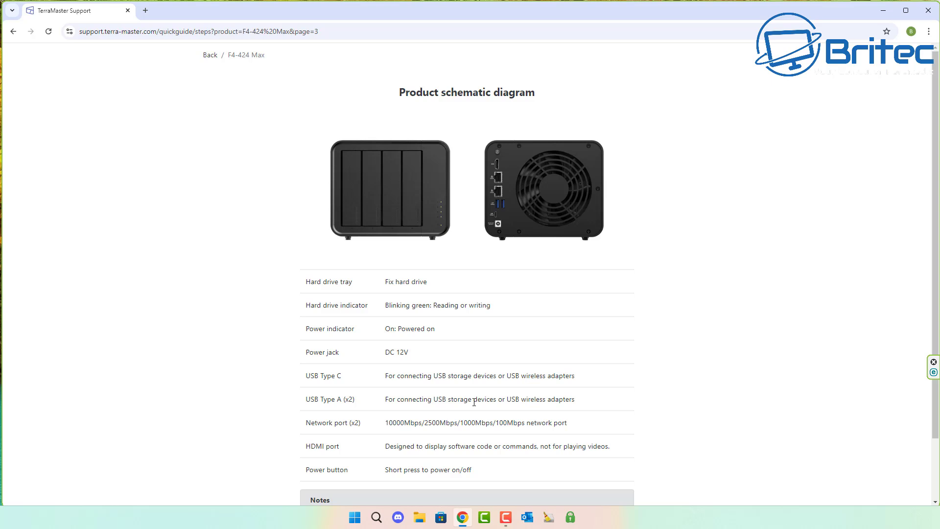
scroll(495, 415, "down", 1)
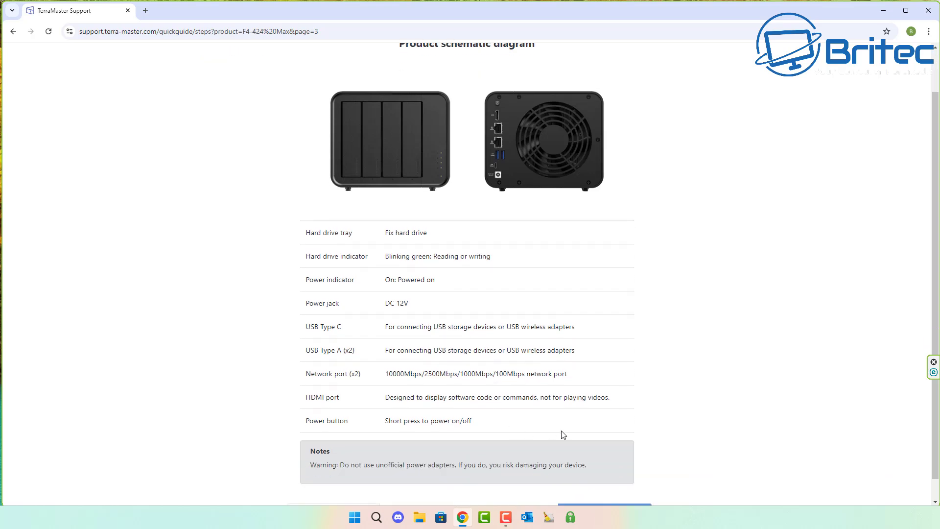
scroll(565, 434, "down", 1)
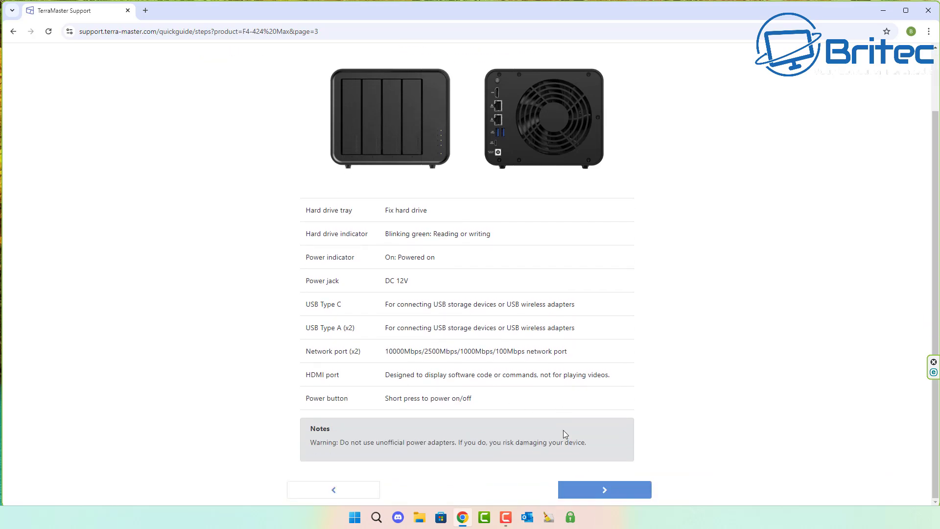
left_click(615, 491)
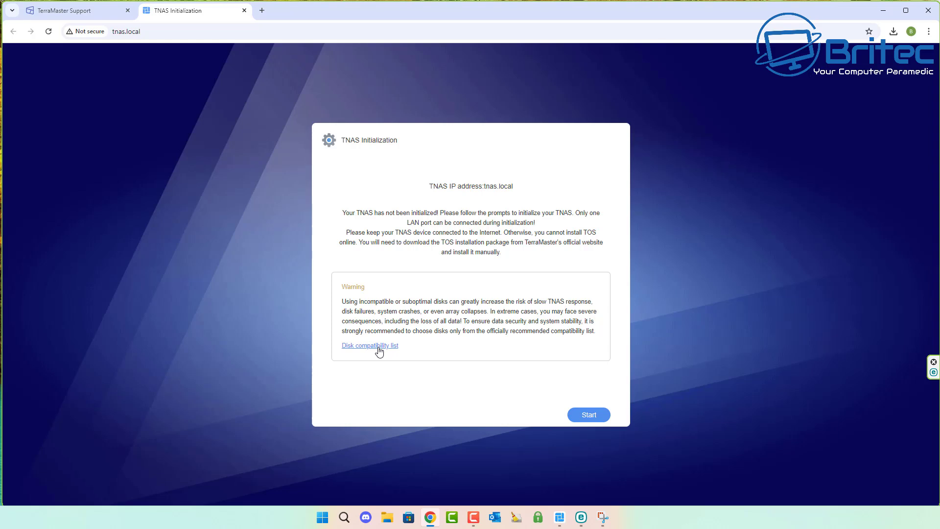
Start automatic TNAS initialization and confirm erasing HDD1 and HDD2.
left_click(590, 416)
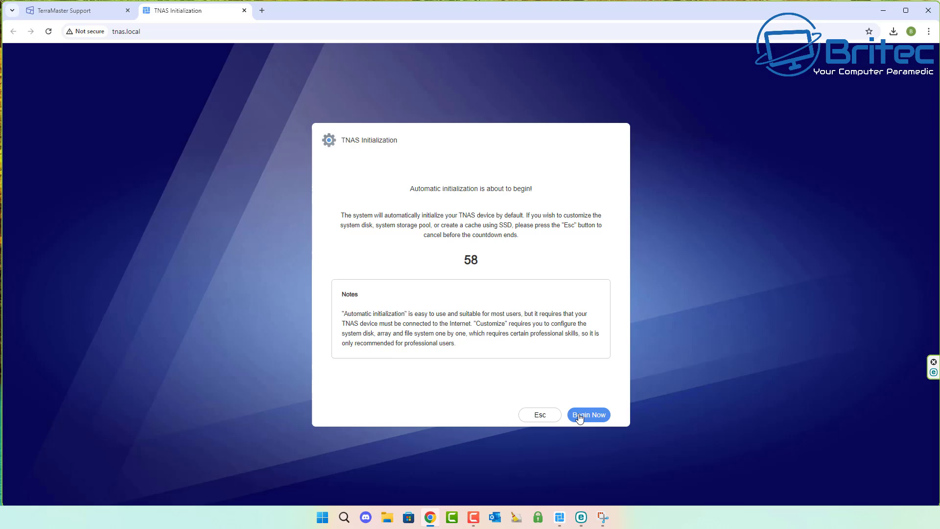
left_click(590, 419)
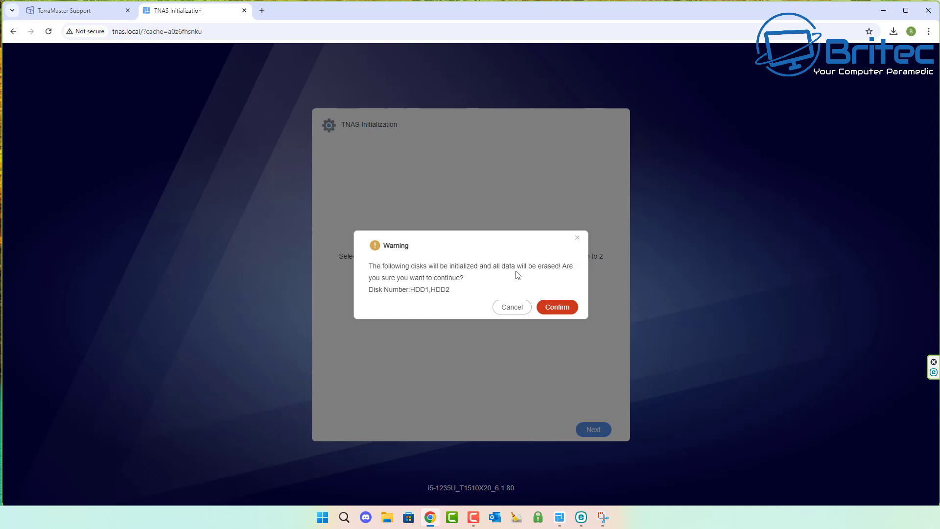
left_click(569, 307)
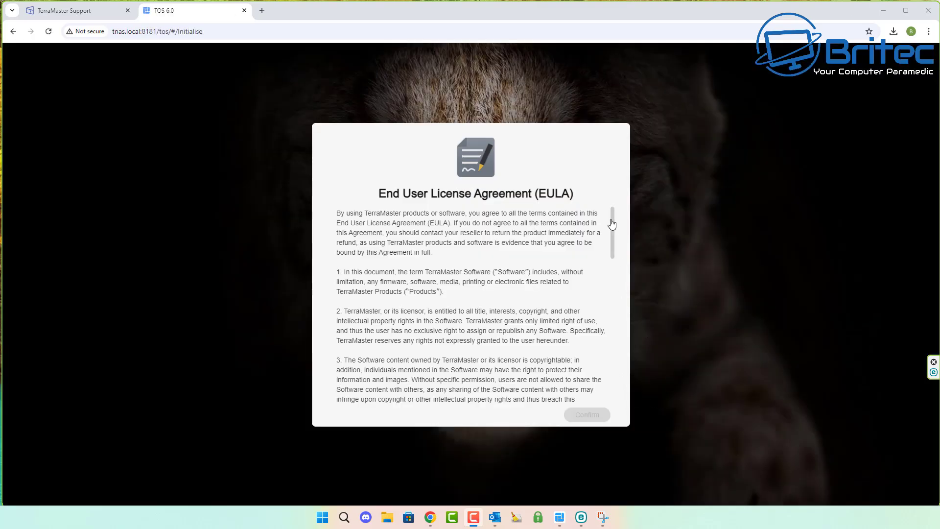
Scroll through the End User License Agreement, agree to all terms and confirm.
left_click_drag(613, 220, 607, 389)
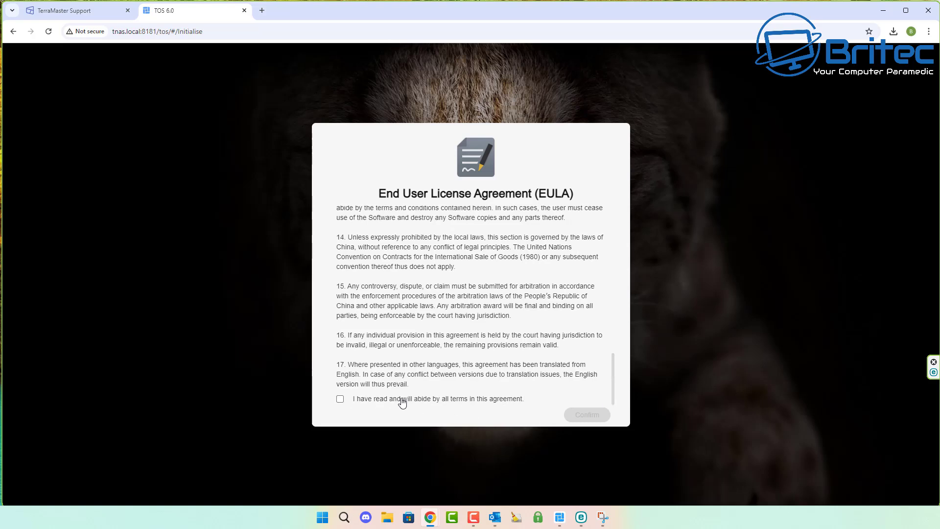
left_click(368, 398)
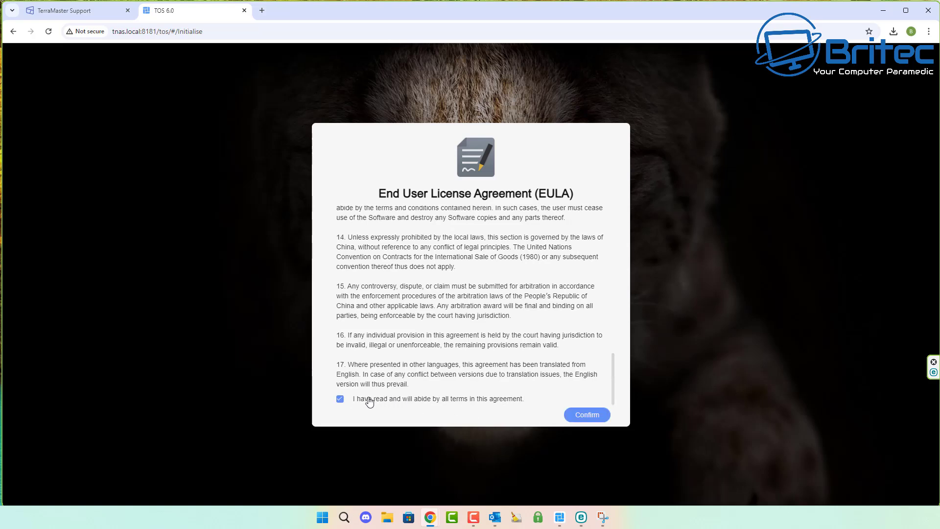
left_click(587, 415)
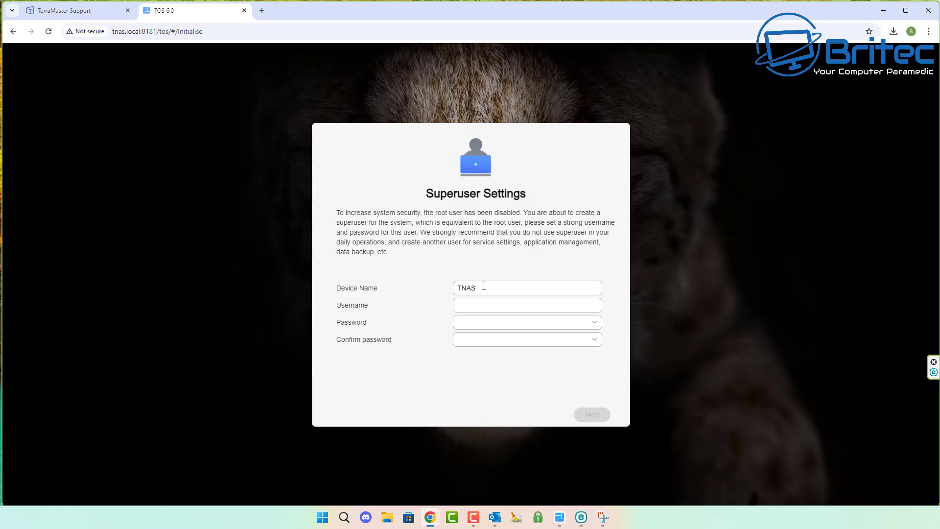
Set device name F4-424-MAX, save the superuser settings, and start typing the security email.
left_click_drag(484, 285, 445, 292)
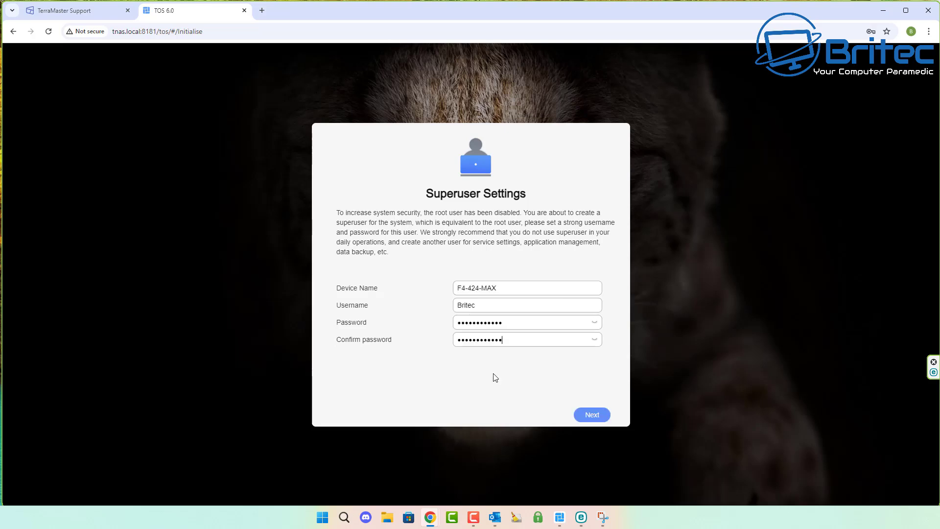
left_click(592, 414)
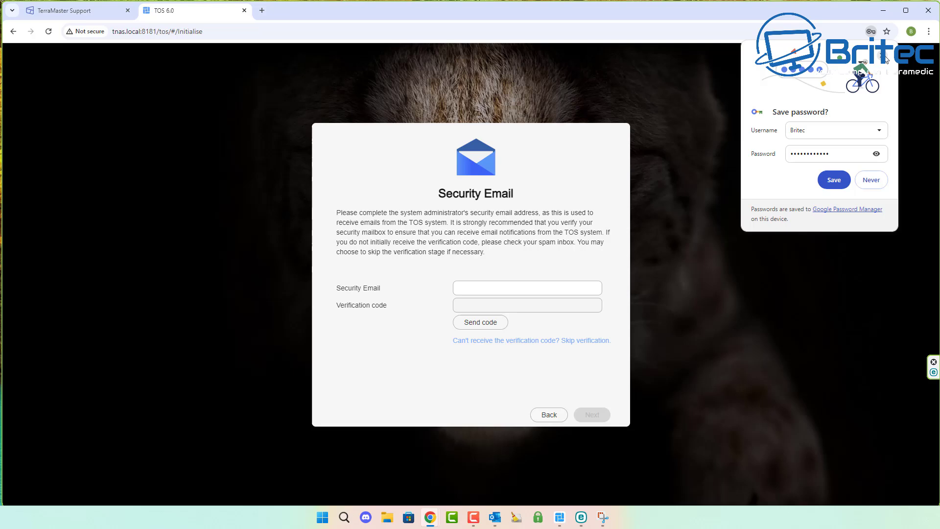
left_click(467, 288)
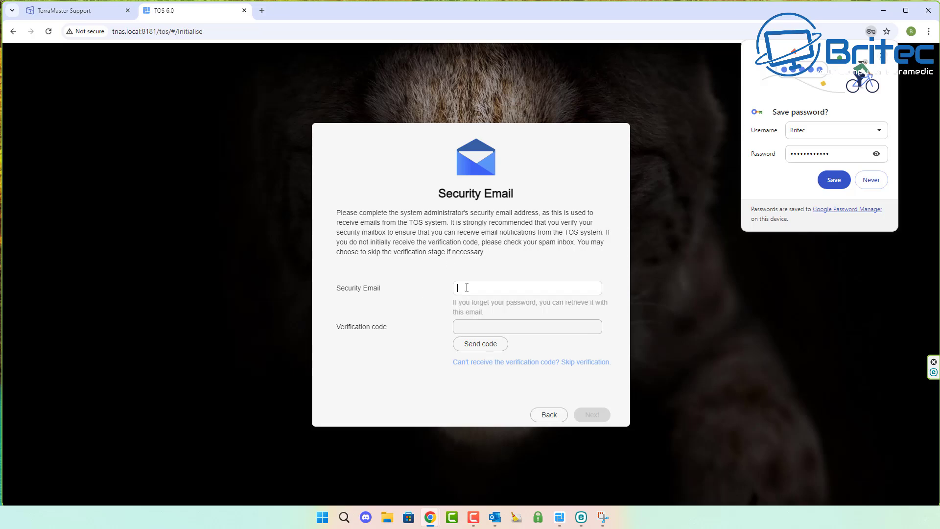
type("brian")
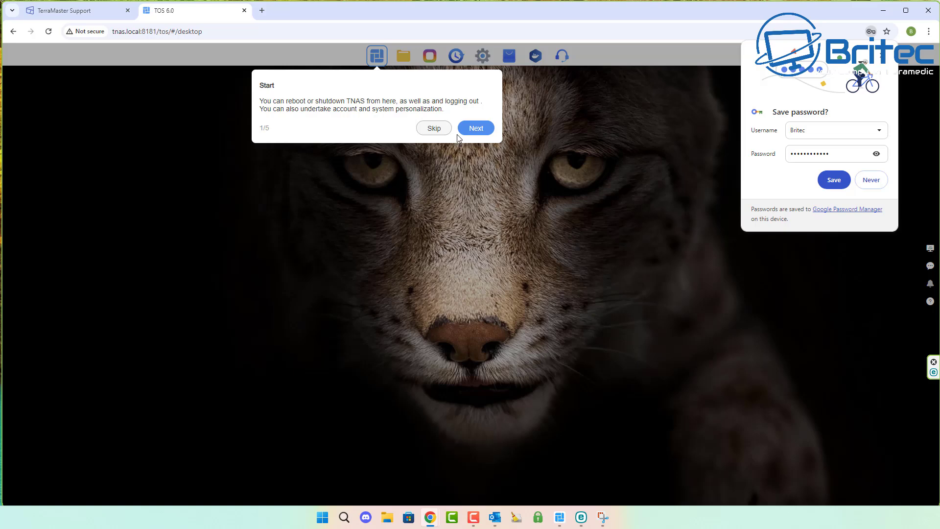
Go through the desktop tour's Backup, Control Panel and Useful Tools tips and dismiss the password prompt.
left_click(476, 129)
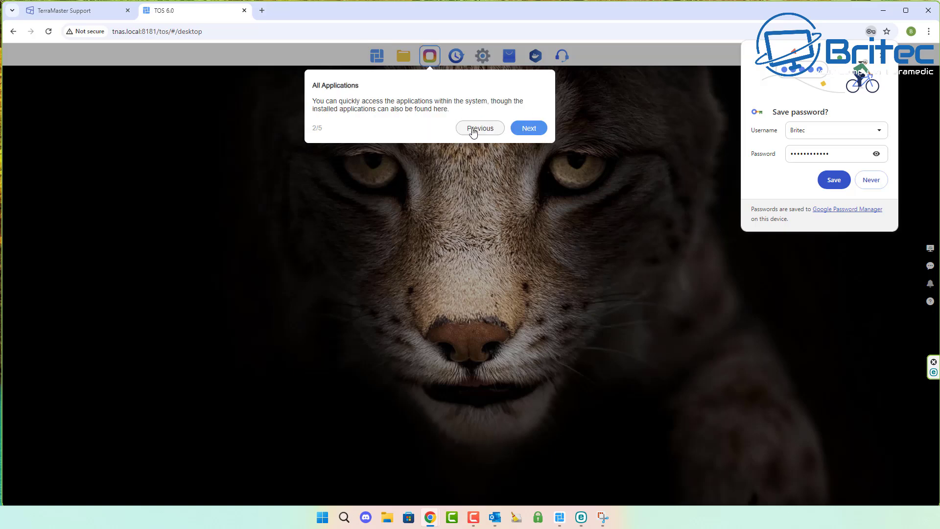
left_click(527, 131)
left_click(556, 130)
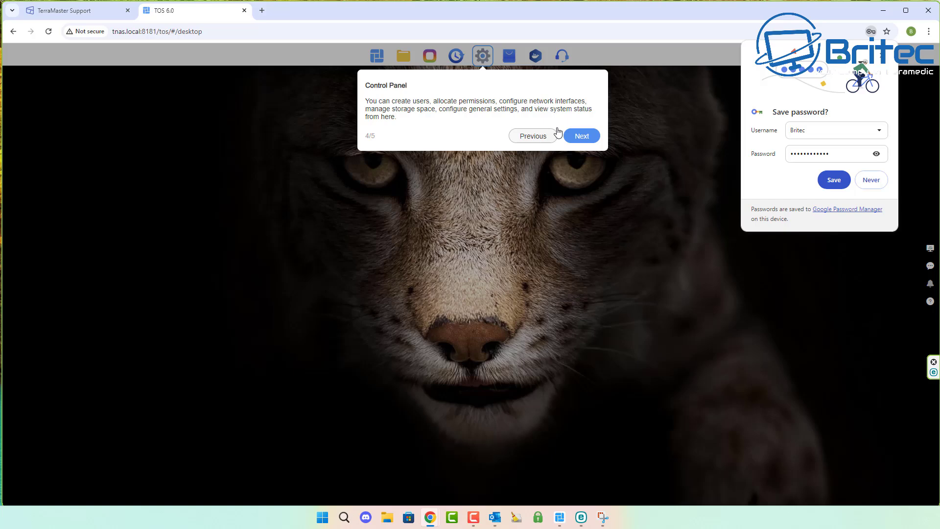
left_click(579, 138)
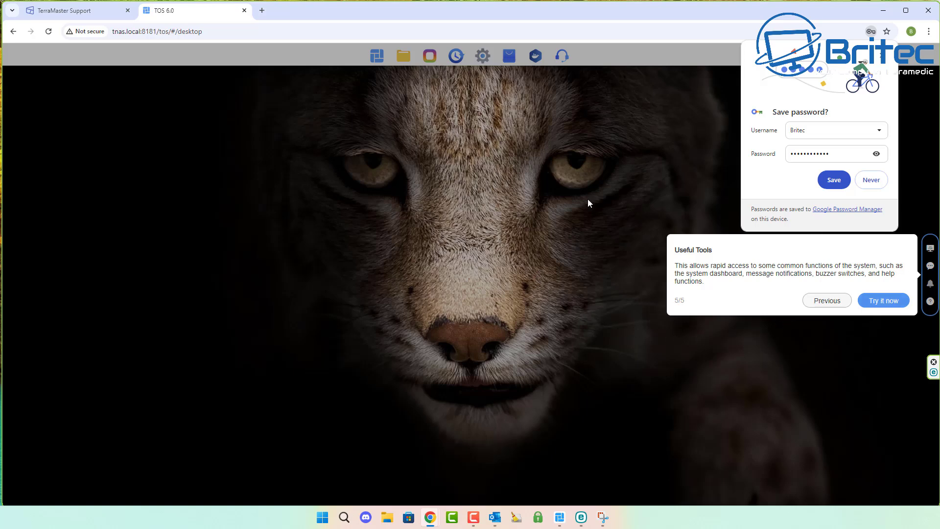
left_click(884, 300)
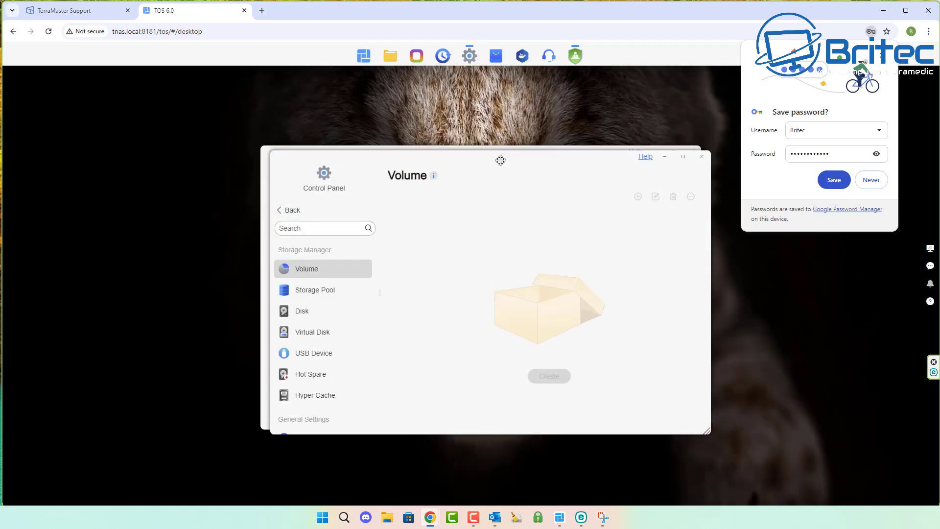
left_click_drag(501, 160, 489, 156)
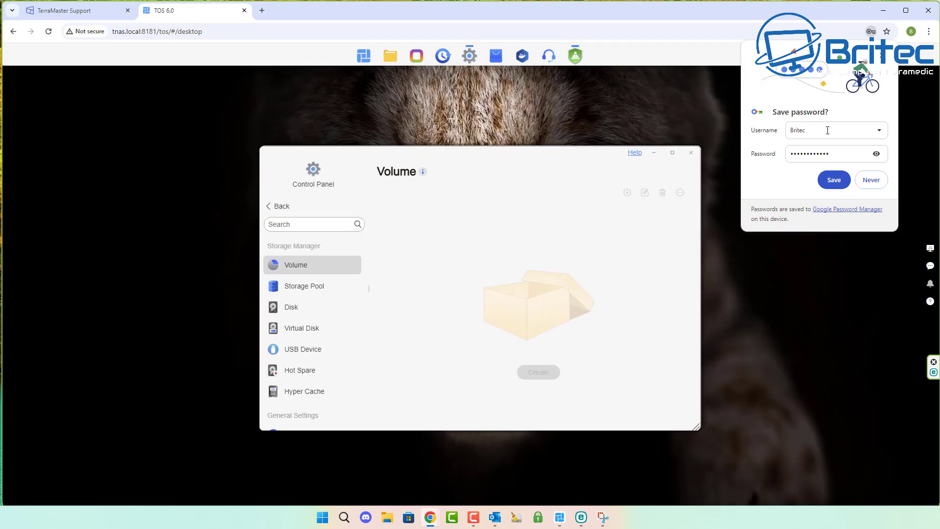
left_click(881, 56)
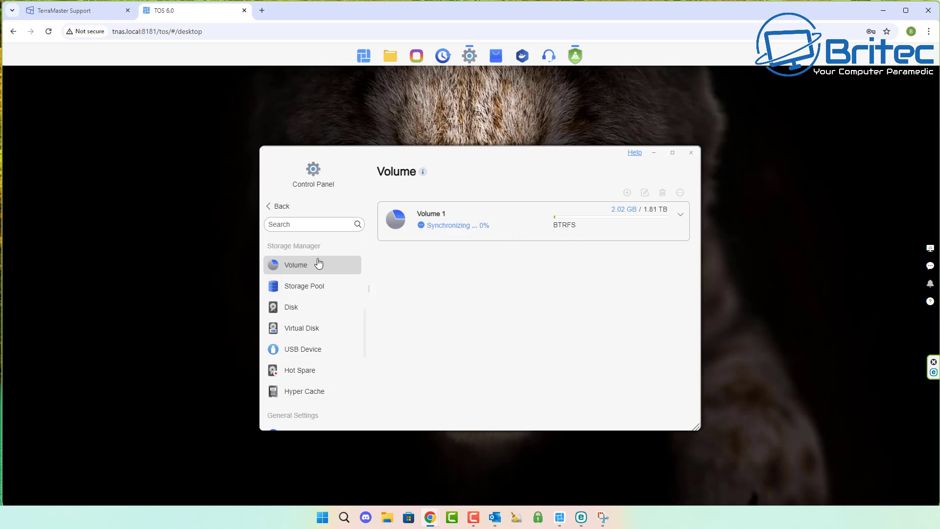
In Control Panel, view the storage pool status and the disk overview of drive slots.
left_click(332, 221)
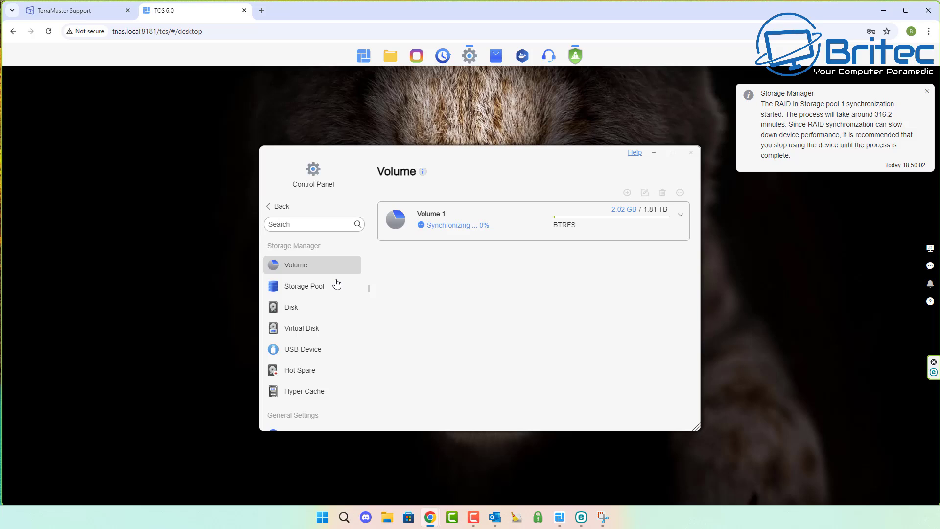
left_click(309, 289)
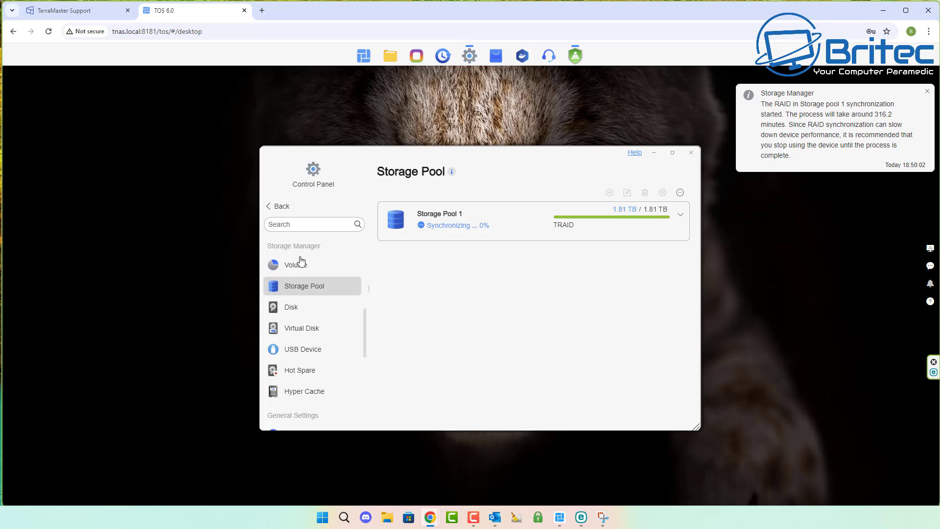
left_click(293, 309)
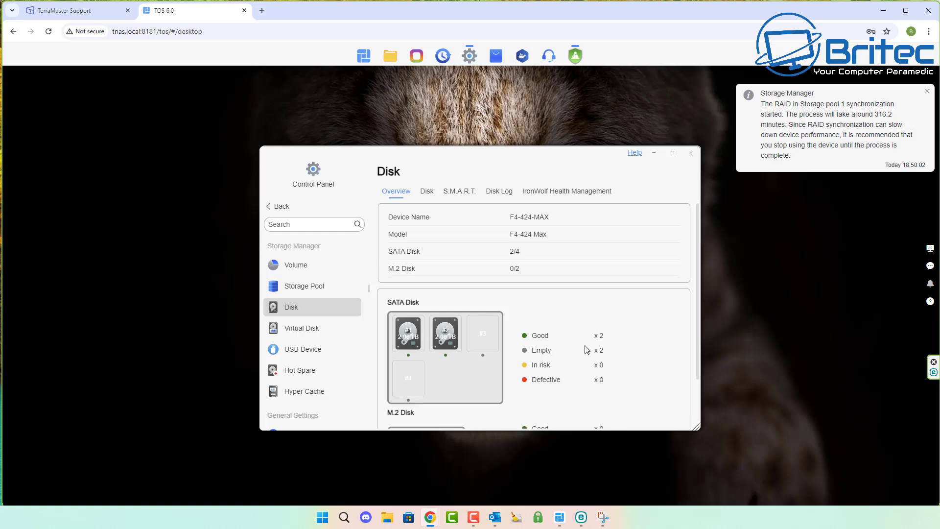
scroll(586, 349, "down", 2)
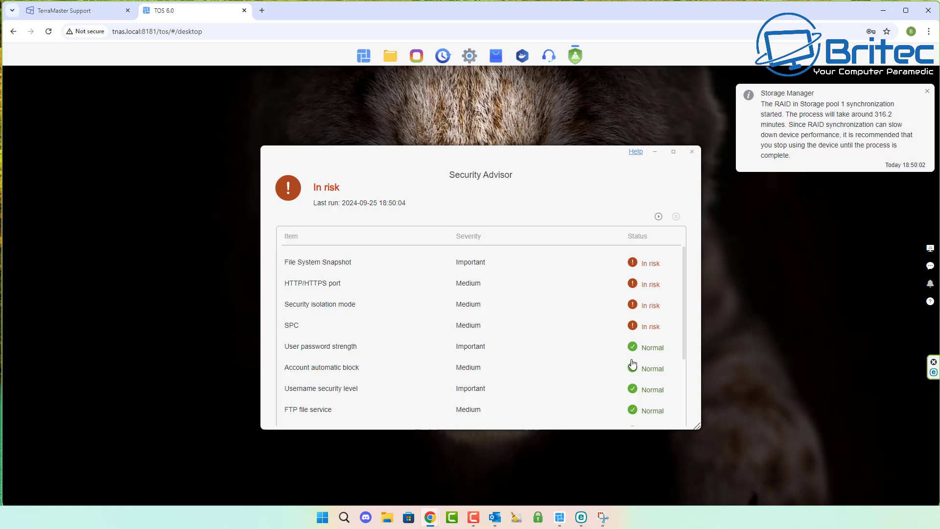
Open and close the SPC and Security isolation mode risk details, then close Security Advisor.
scroll(632, 364, "down", 3)
scroll(630, 366, "up", 3)
left_click(291, 326)
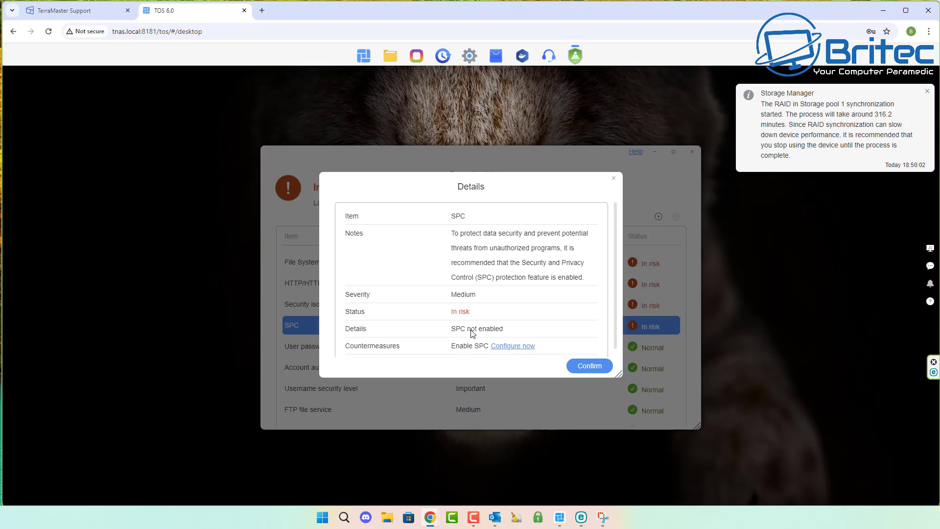
left_click(613, 178)
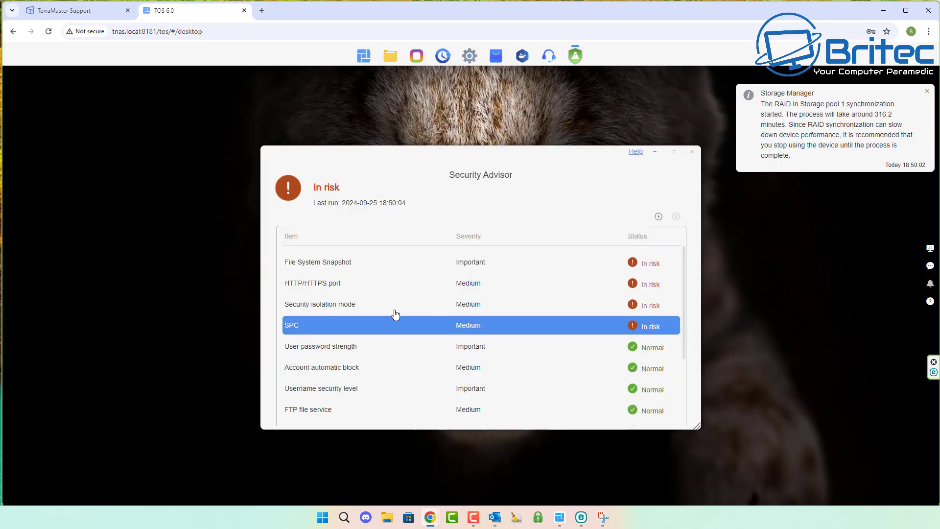
left_click(332, 307)
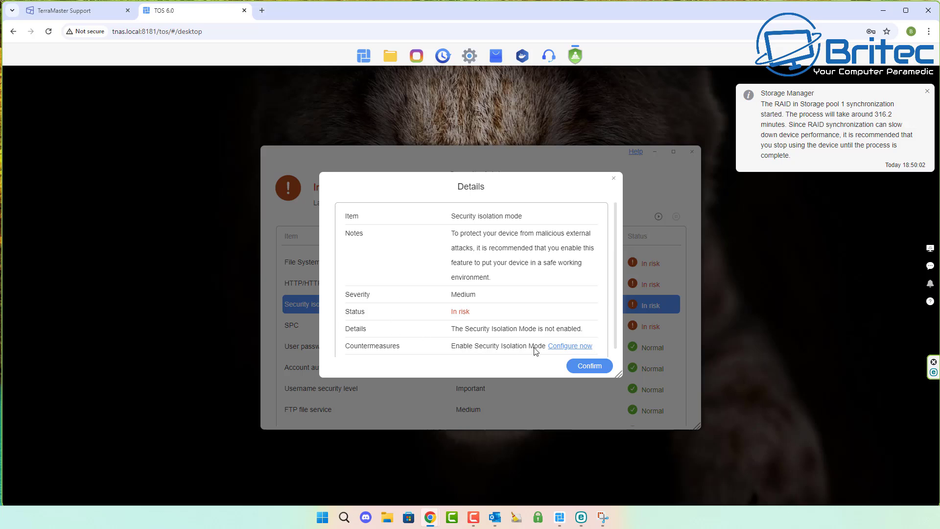
left_click(613, 178)
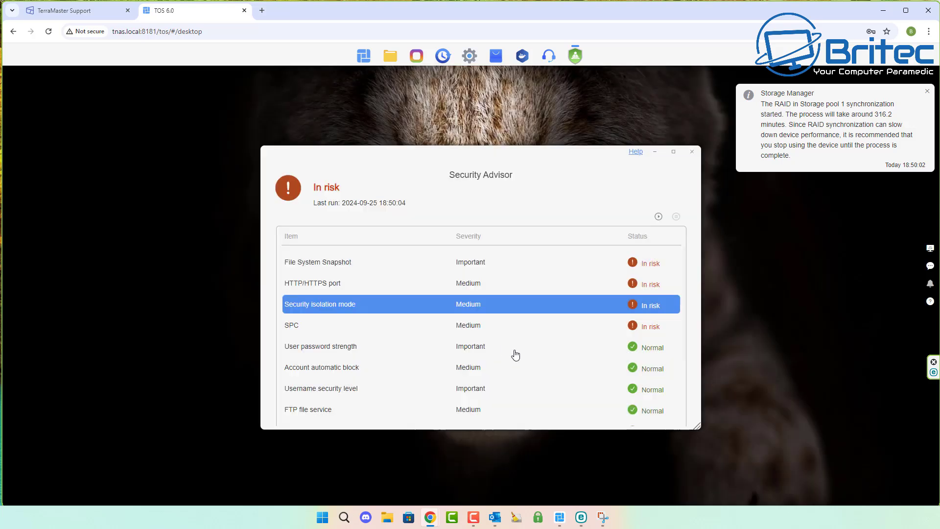
left_click(692, 151)
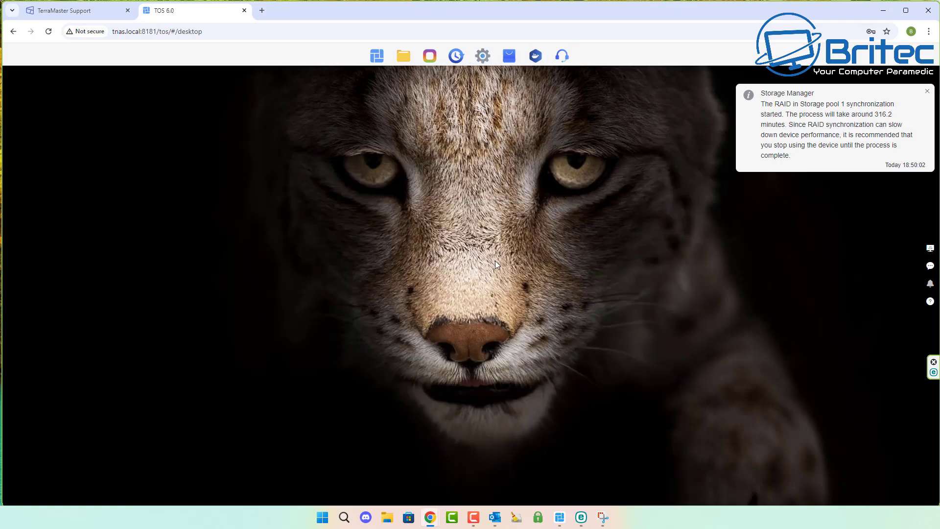
Dismiss the Storage Manager notification and open File Manager from All Applications.
left_click(925, 93)
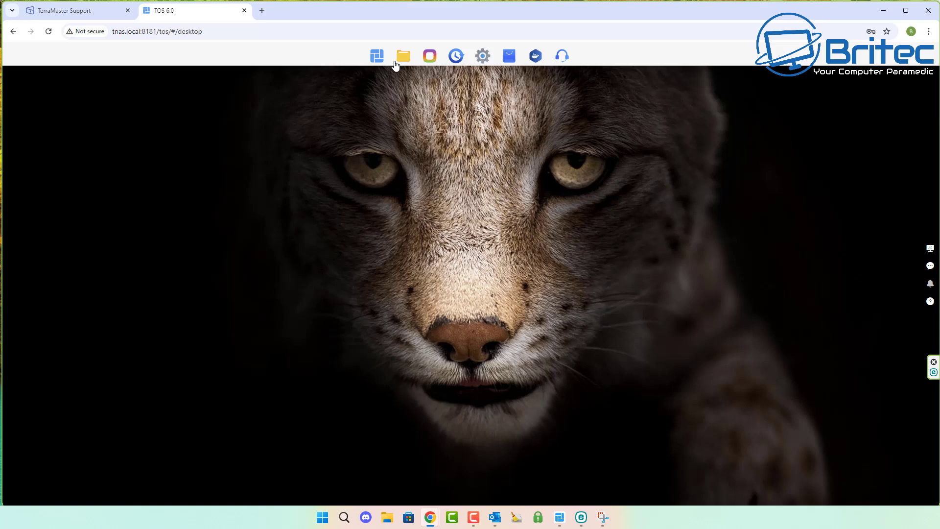
left_click(378, 57)
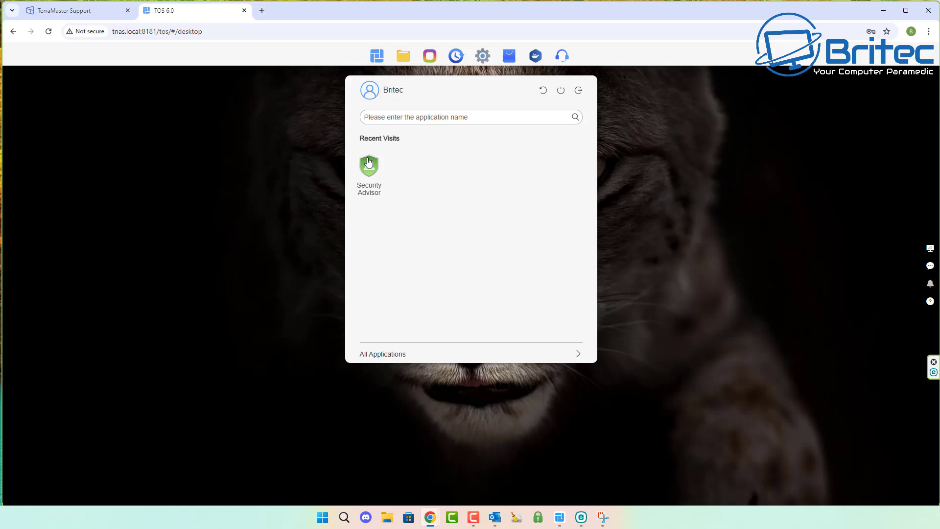
left_click(403, 56)
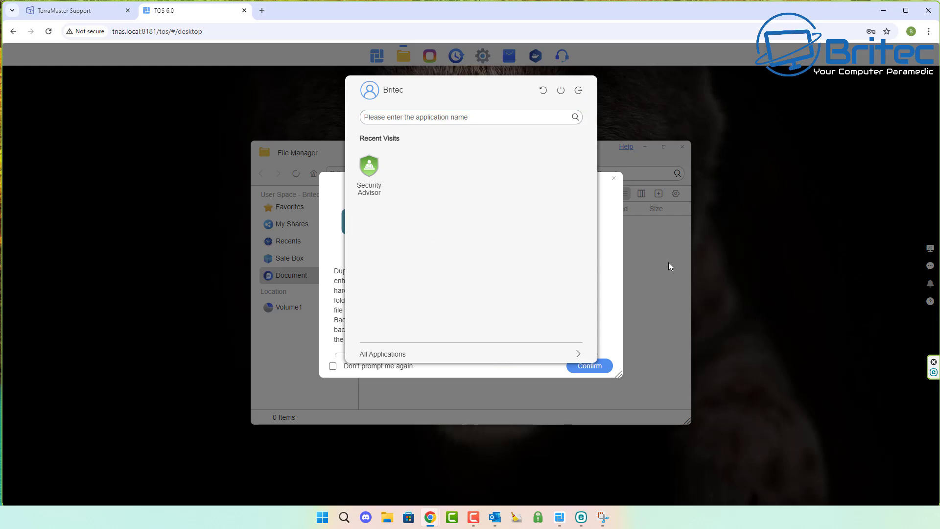
left_click(578, 353)
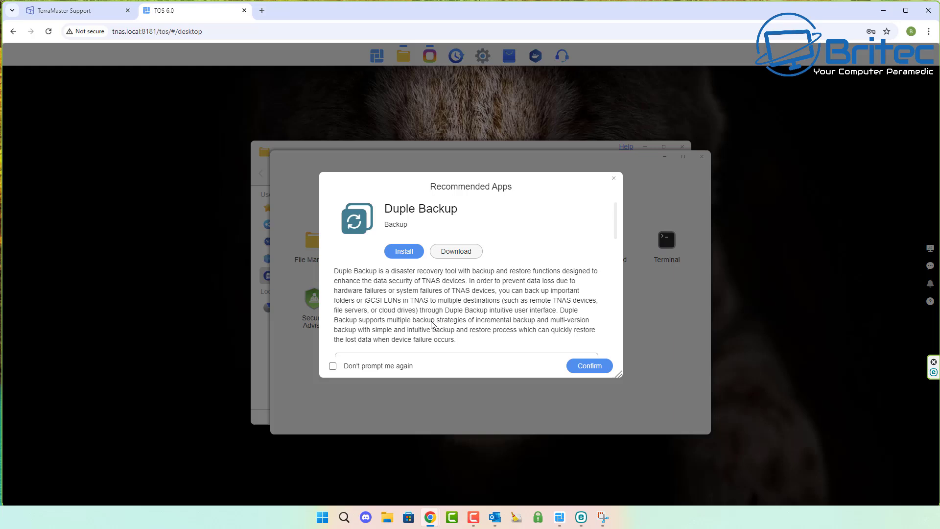
left_click(613, 179)
left_click_drag(528, 164, 508, 154)
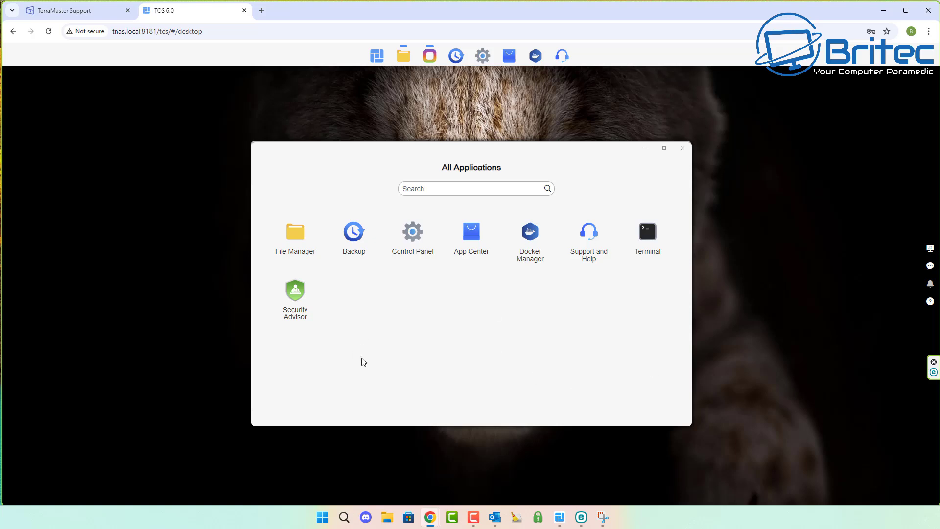
left_click(293, 234)
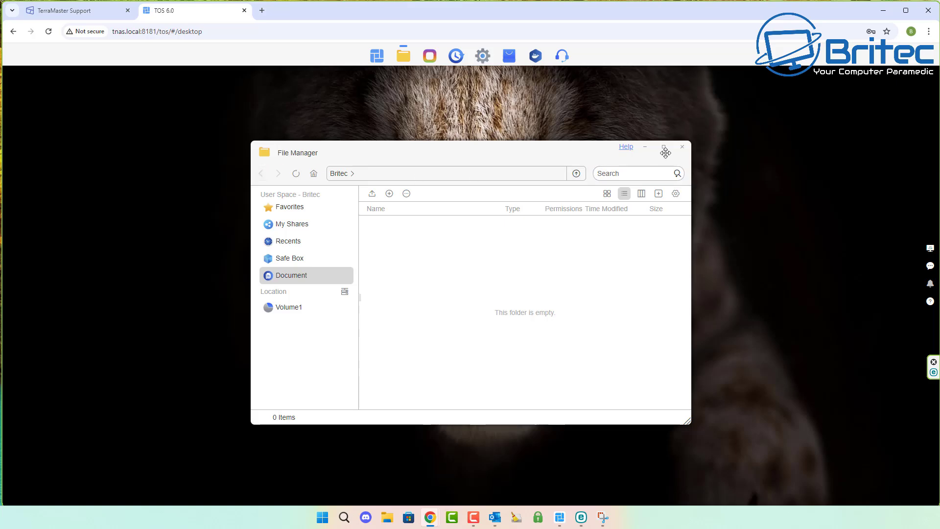
Reopen File Manager and set the Duple Backup recommendation to 'Don't prompt me again'.
left_click(682, 148)
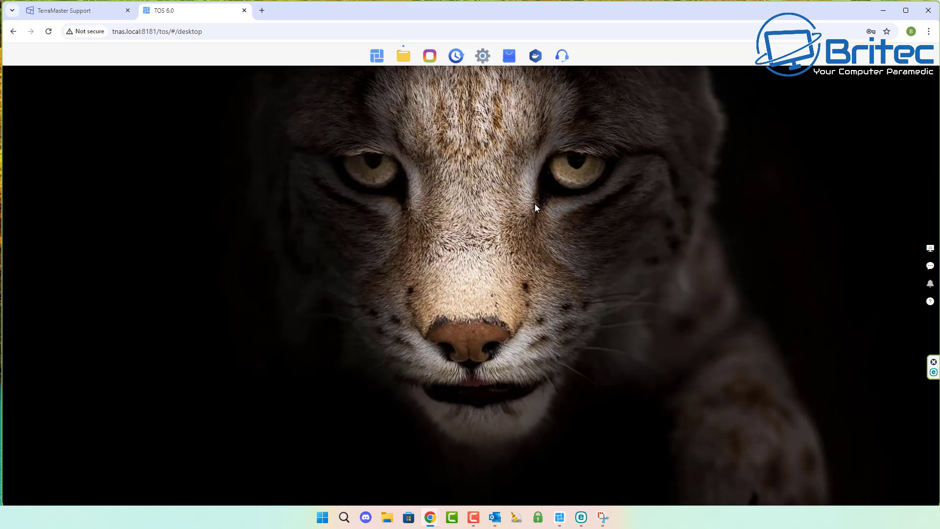
left_click(406, 57)
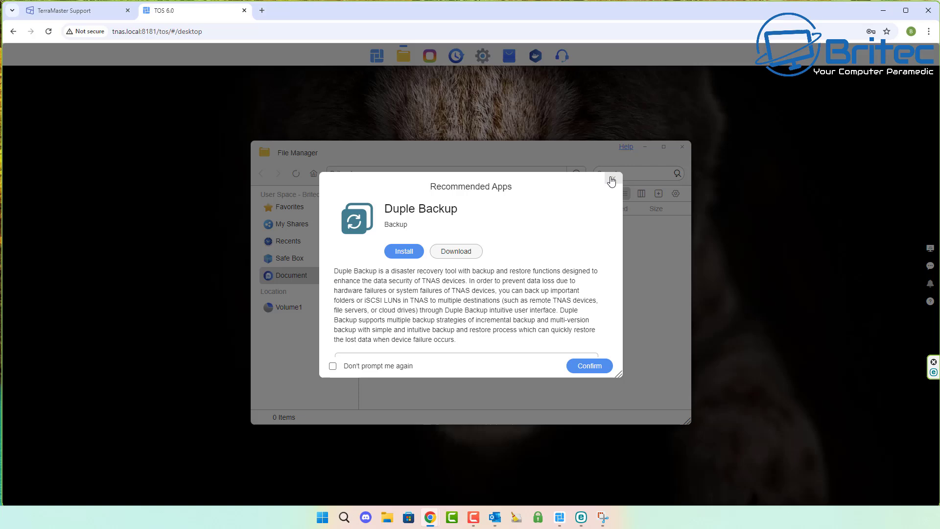
left_click(611, 176)
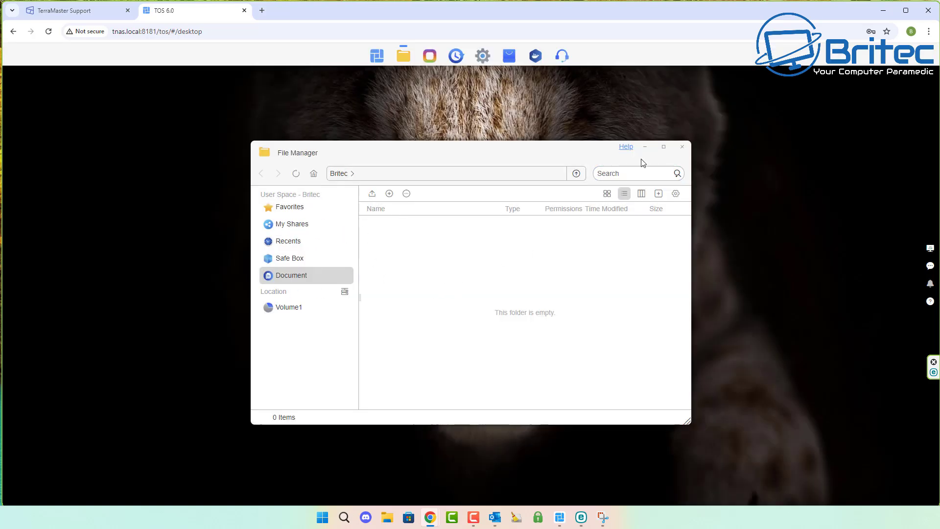
left_click(682, 147)
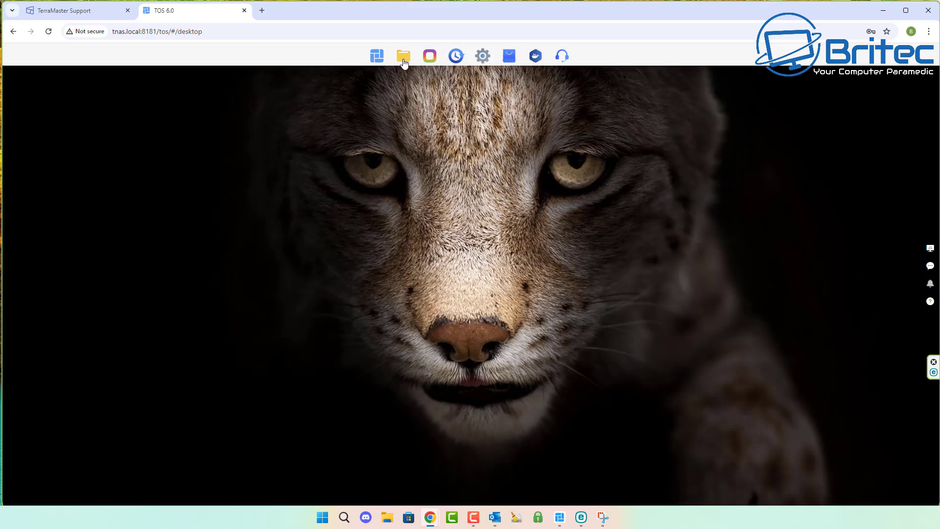
left_click(403, 59)
left_click(332, 365)
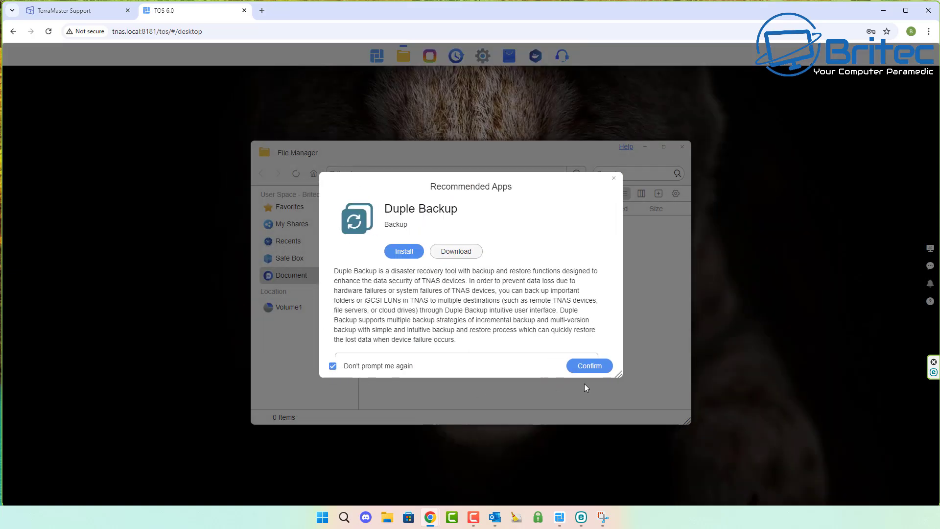
left_click(590, 366)
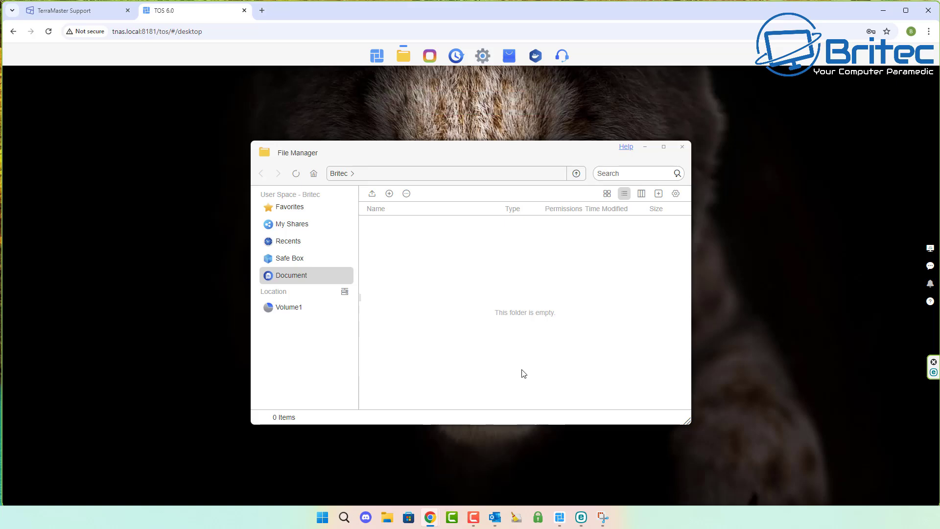
Close File Manager, open Backup to its guidelines past the topology diagram, then close it.
left_click(681, 147)
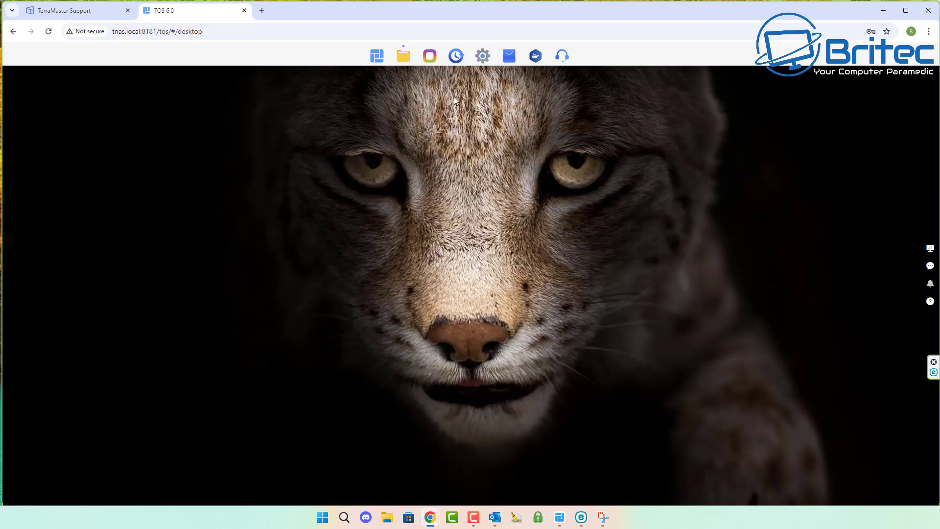
left_click(433, 63)
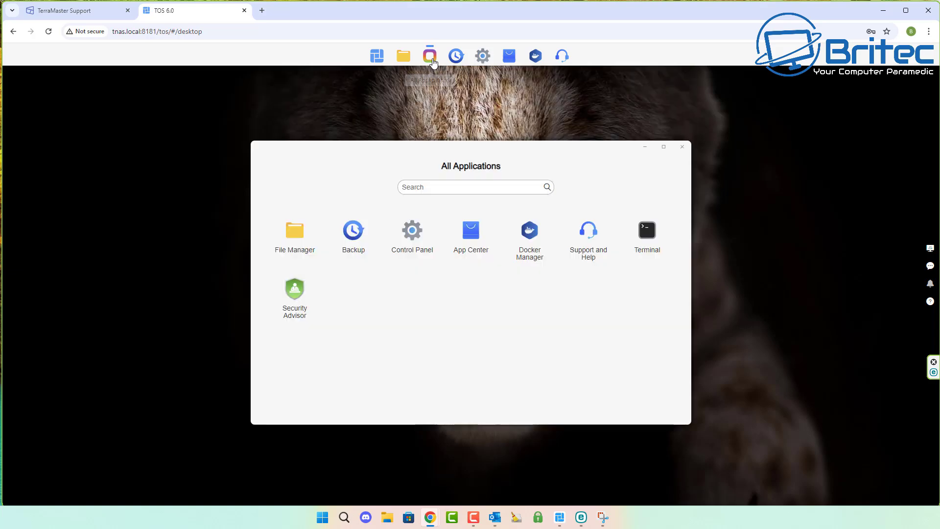
left_click(345, 245)
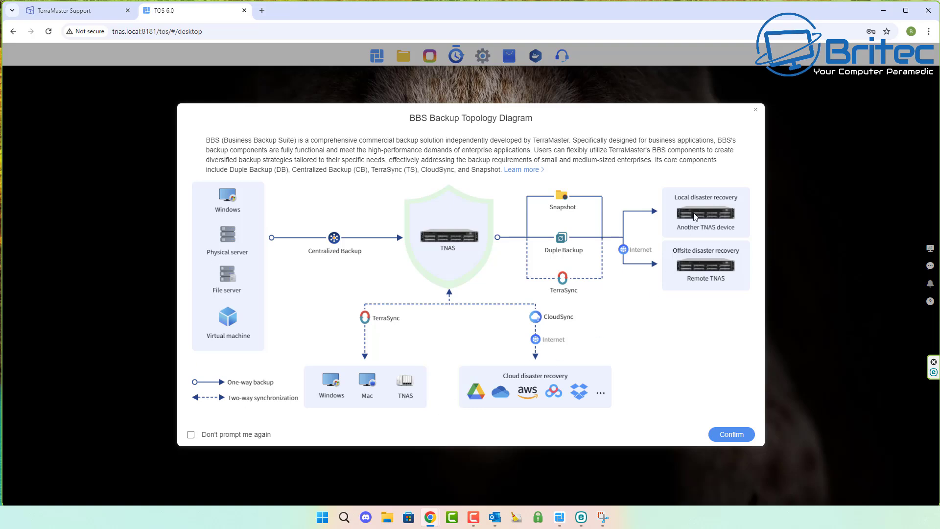
left_click(755, 110)
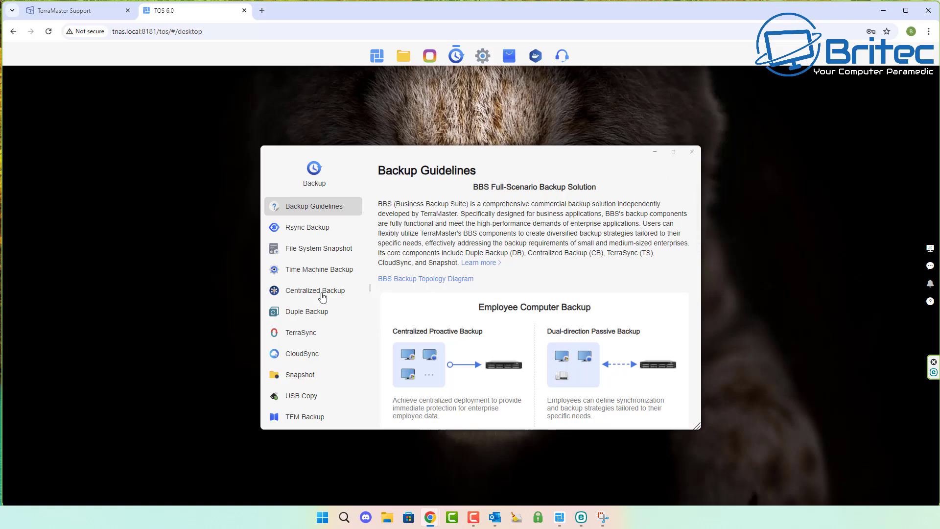
left_click(692, 151)
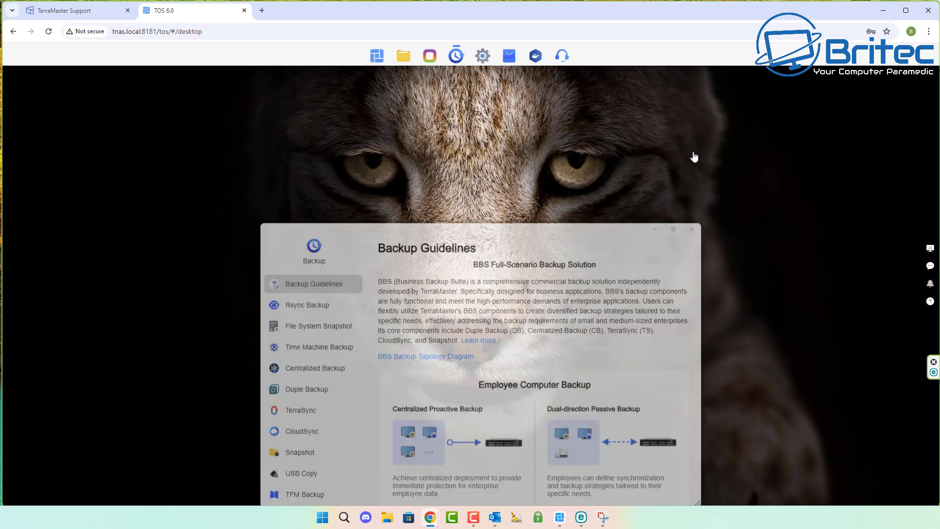
Open Control Panel from All Applications and scroll from Privileges down to General Settings and back.
left_click(434, 56)
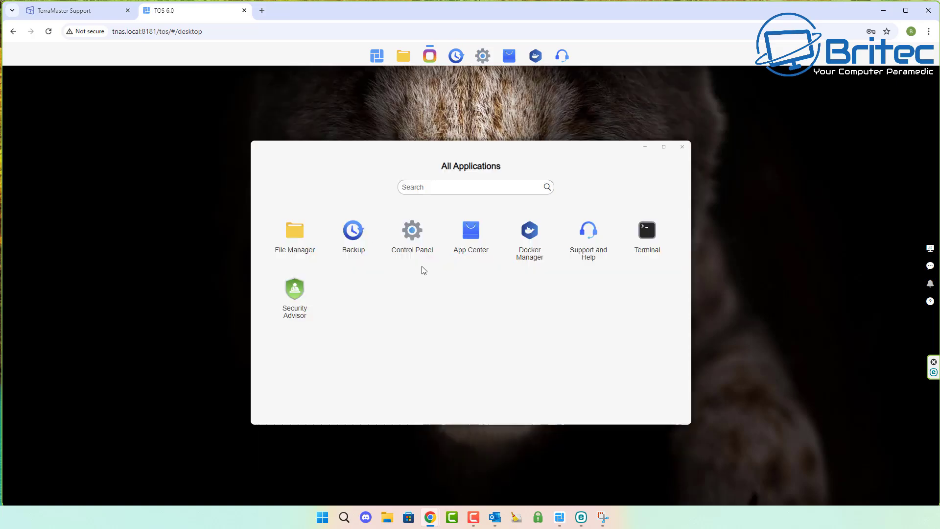
left_click(412, 243)
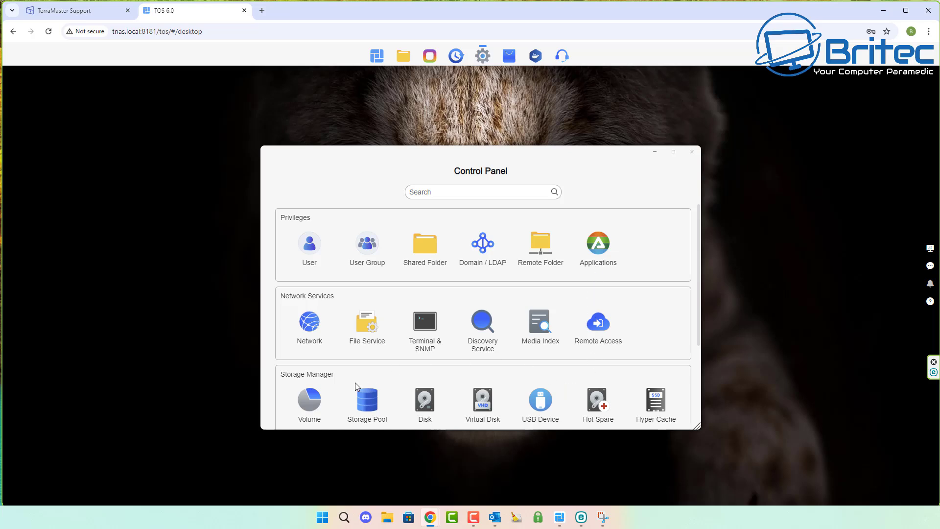
scroll(589, 374, "down", 2)
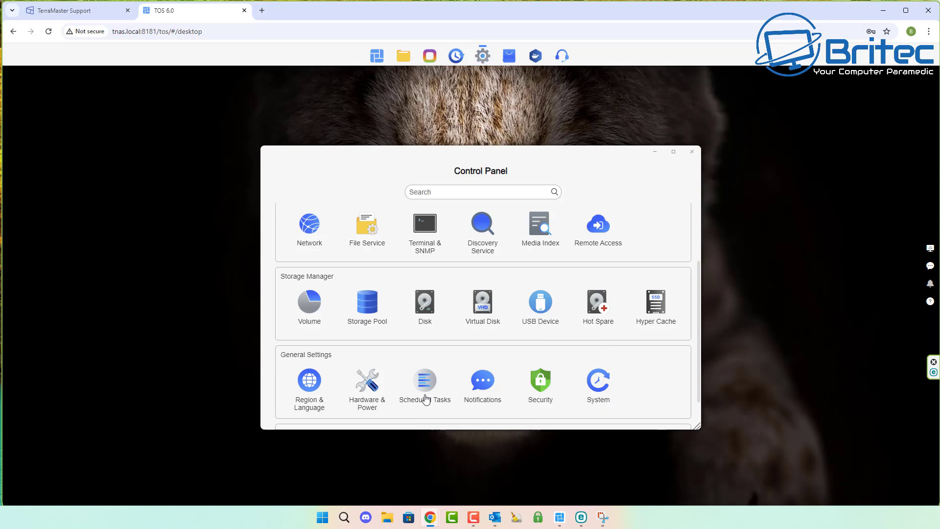
scroll(445, 365, "up", 2)
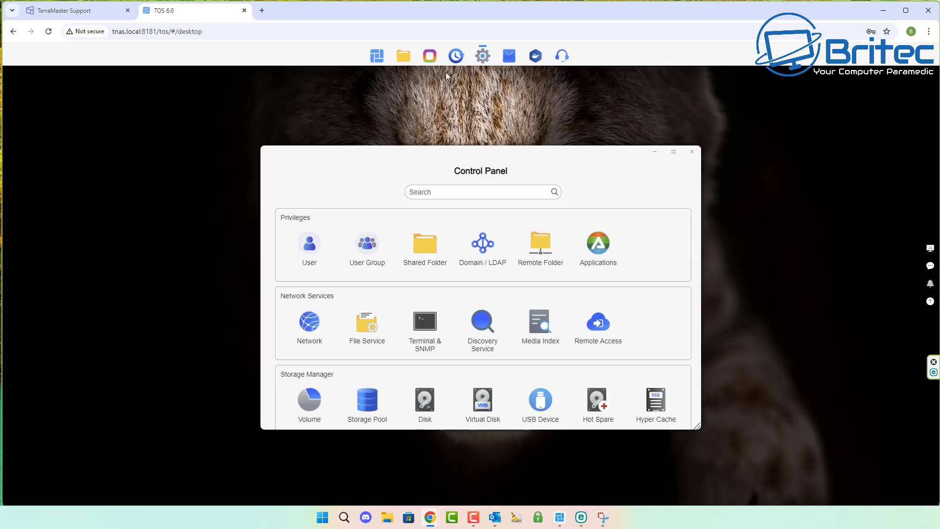
Open App Center and turn off its resource-usage tip with 'Don't prompt me again'.
left_click(428, 61)
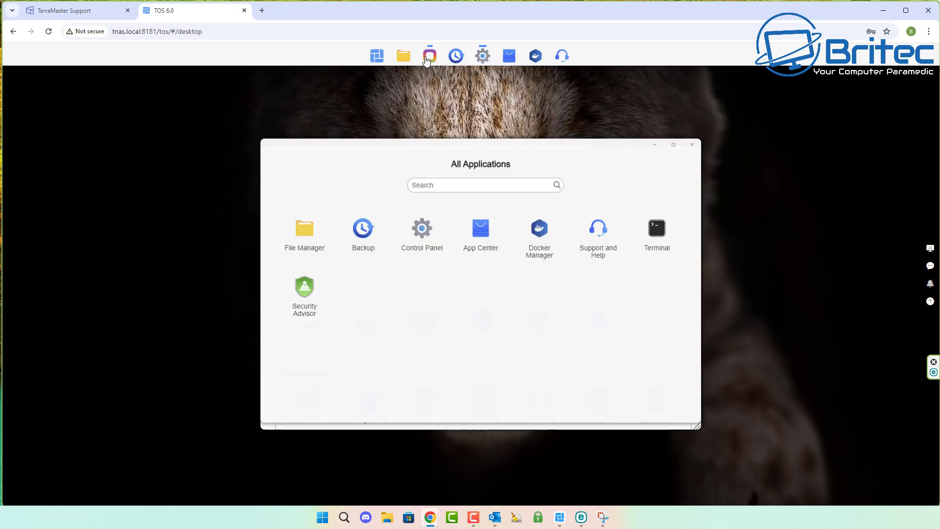
left_click(480, 240)
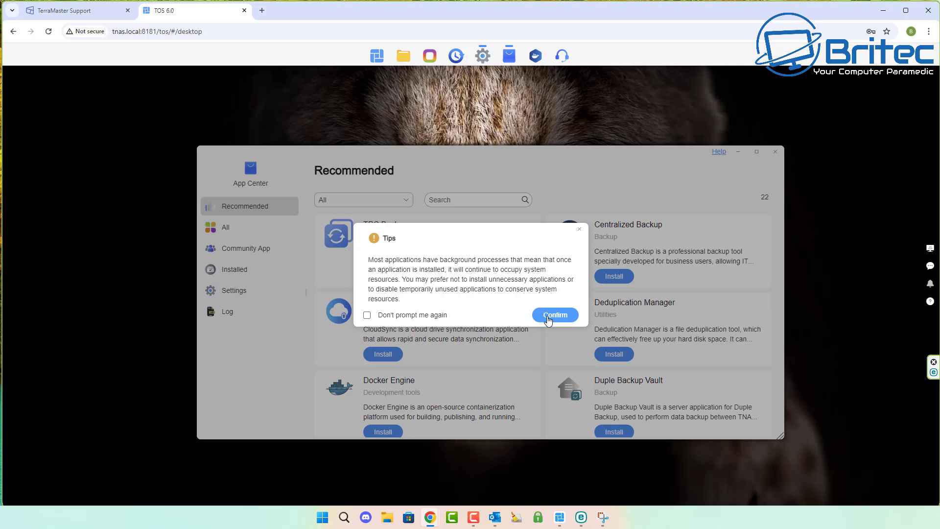
left_click(440, 315)
left_click(552, 316)
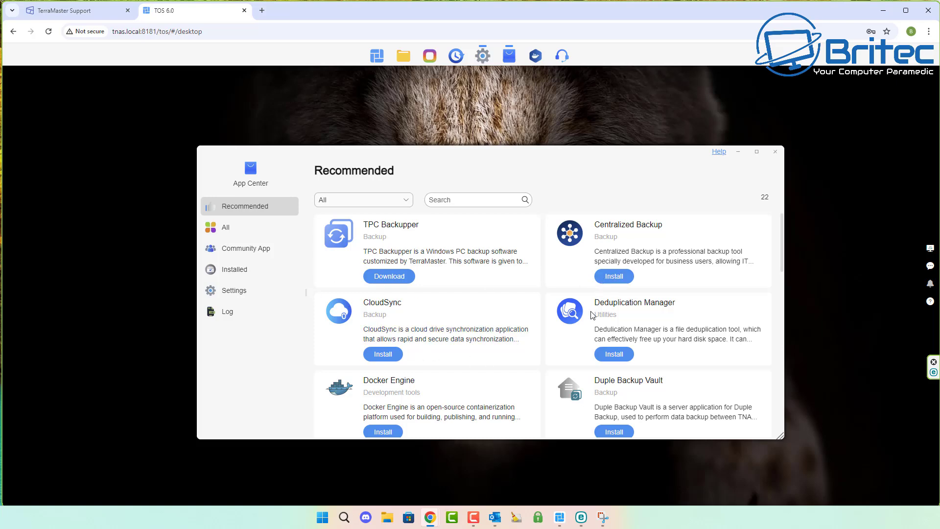
Scroll through the App Center's Recommended apps and then the All apps list.
scroll(579, 345, "down", 2)
scroll(578, 349, "down", 7)
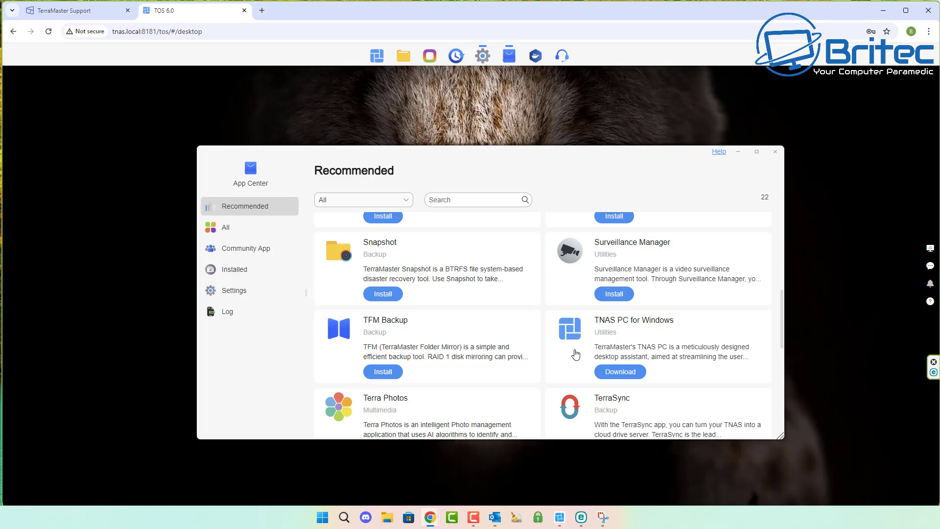
scroll(575, 354, "down", 3)
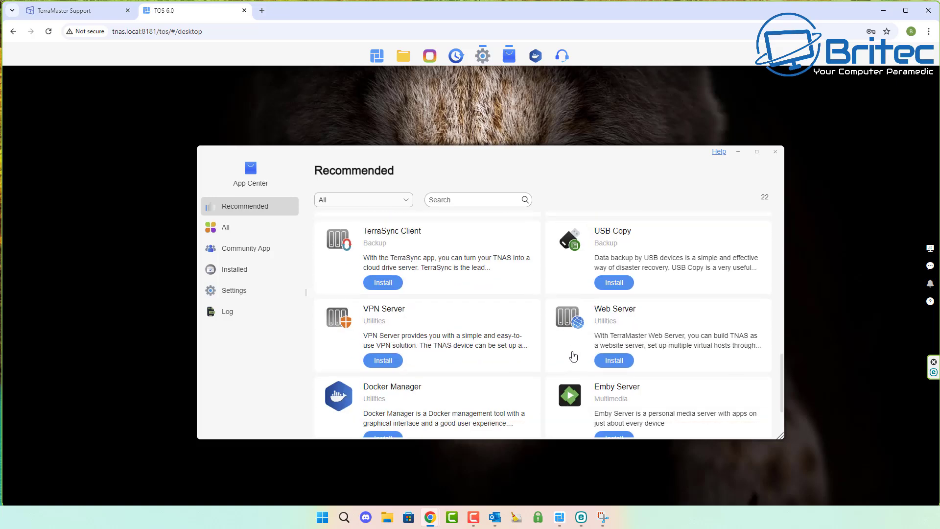
scroll(571, 356, "down", 1)
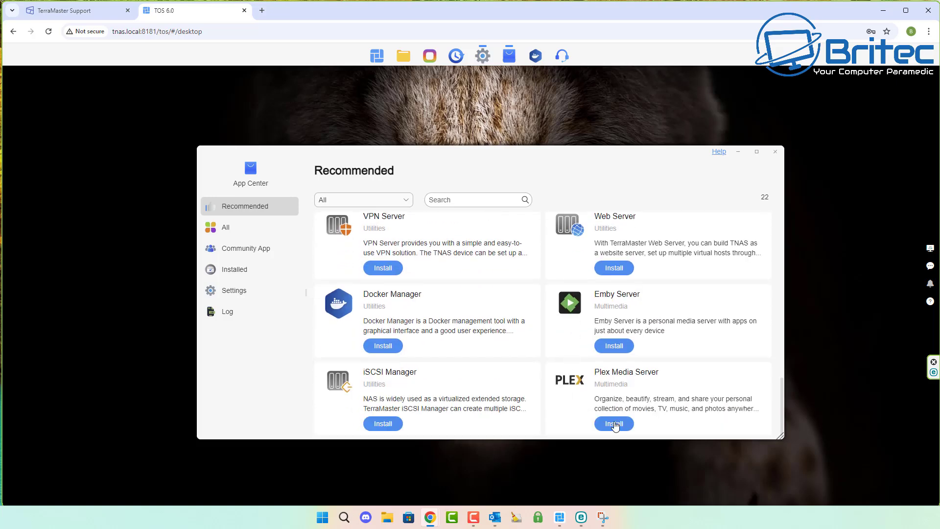
left_click(226, 230)
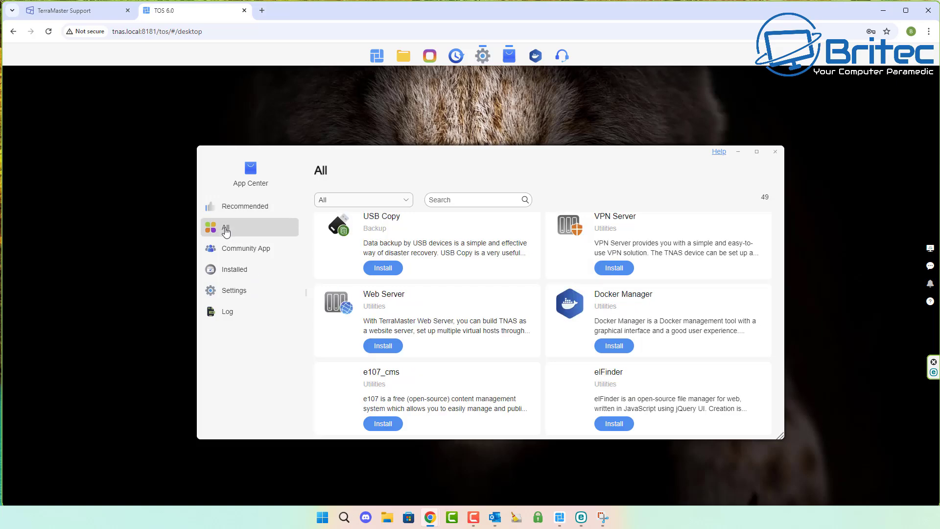
scroll(544, 316, "down", 7)
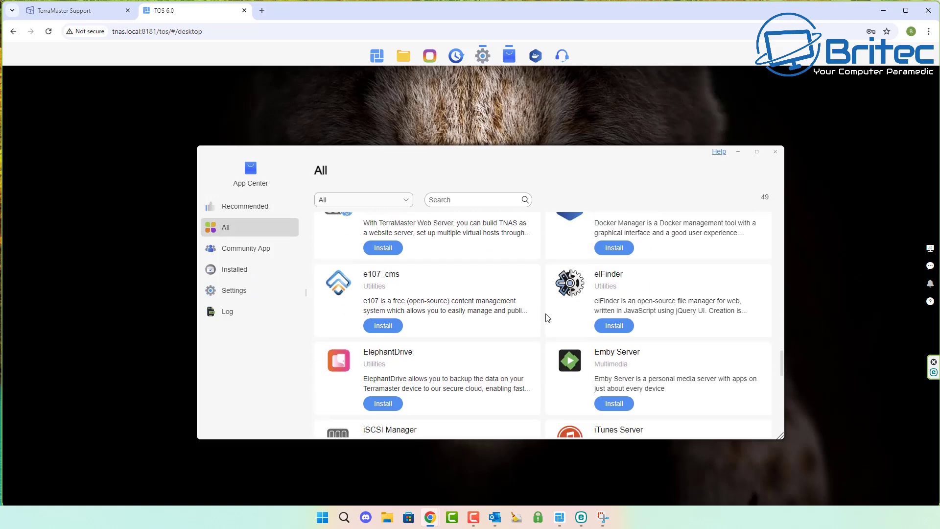
scroll(541, 318, "down", 6)
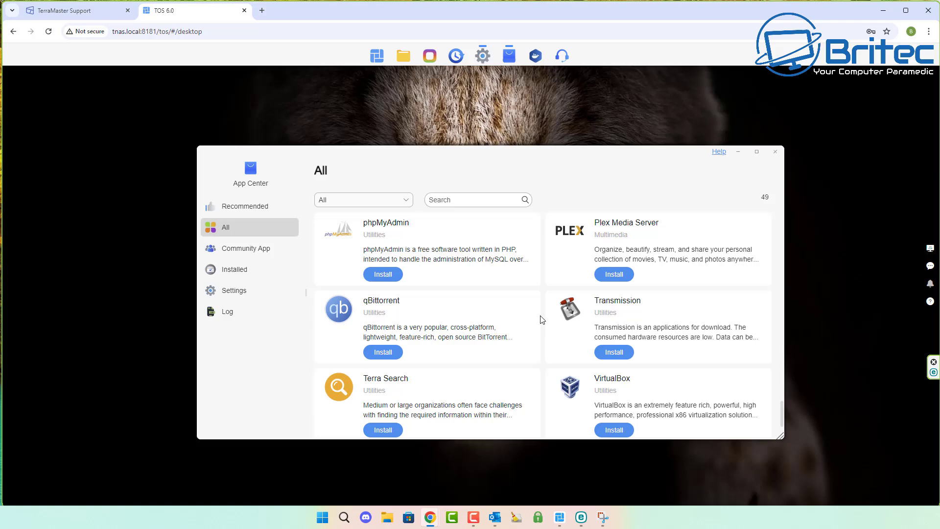
Accept the Community App terms to open the community app site.
left_click(253, 251)
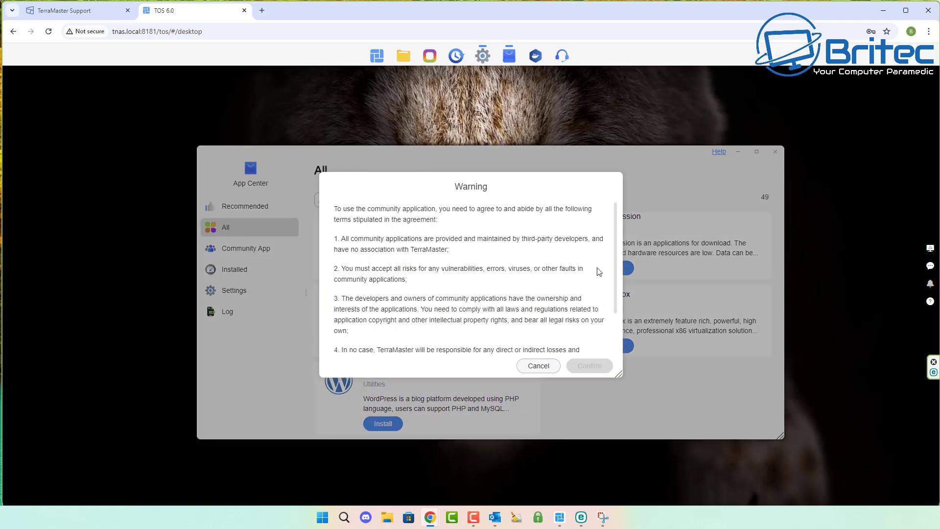
scroll(611, 303, "down", 2)
left_click(354, 352)
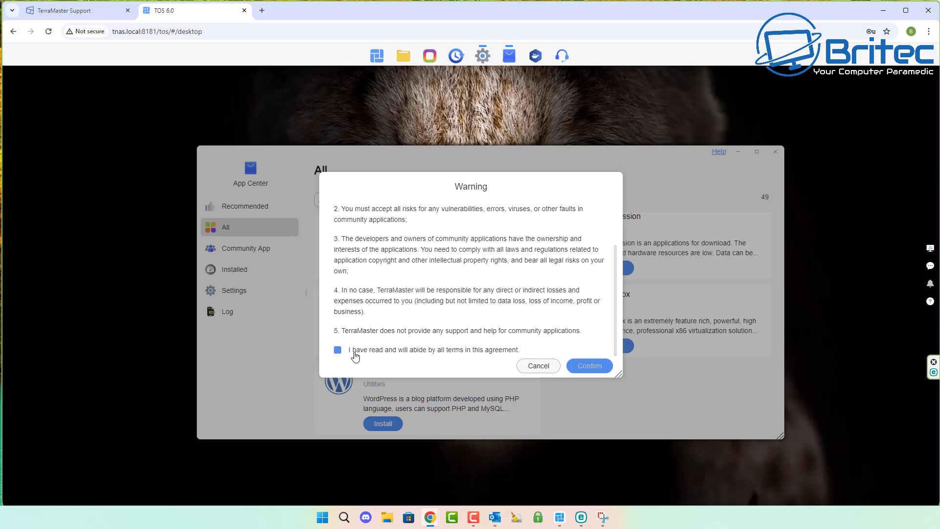
left_click(589, 367)
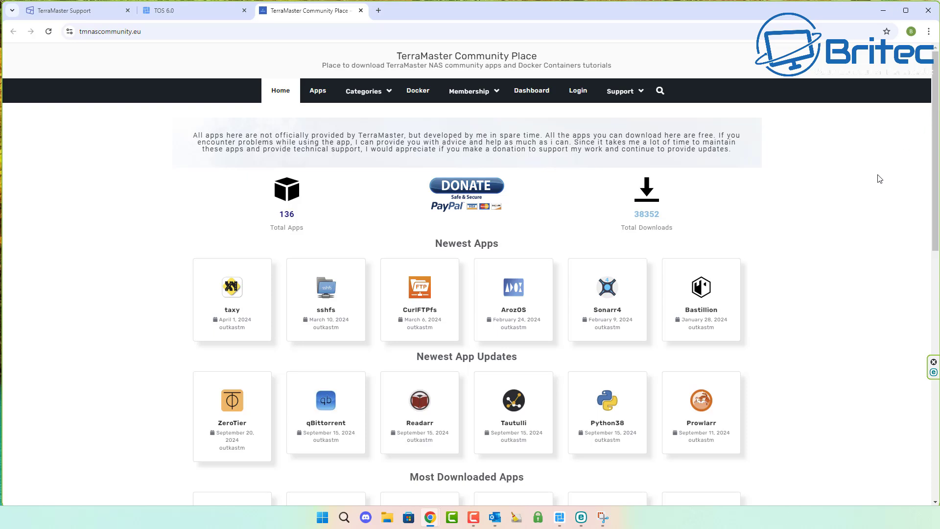
Browse the tmnascommunity.eu home page down to the Archives, then return to the TOS 6.0 tab.
scroll(874, 193, "down", 3)
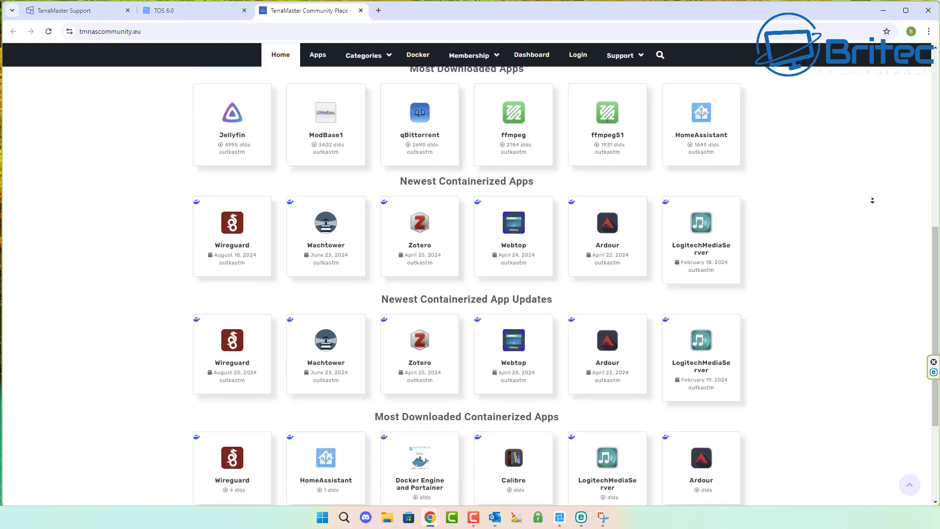
left_click(281, 470)
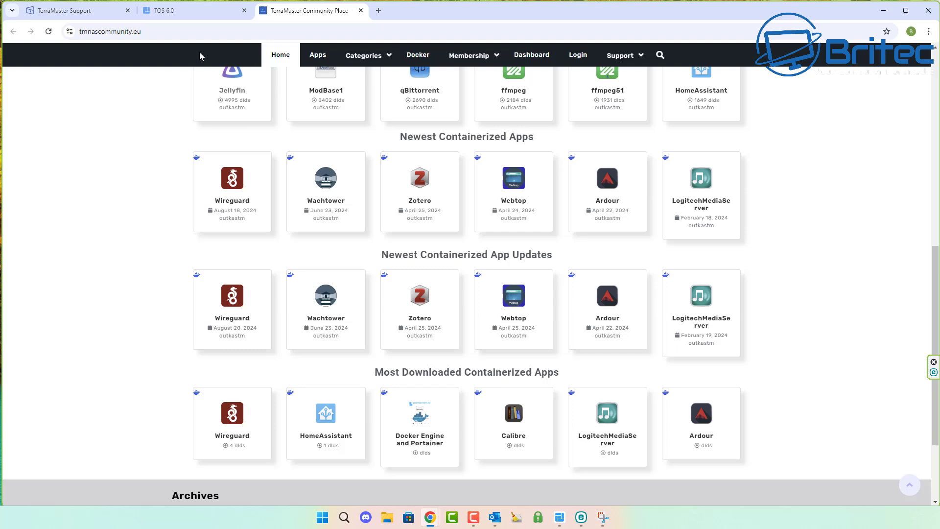
left_click(186, 21)
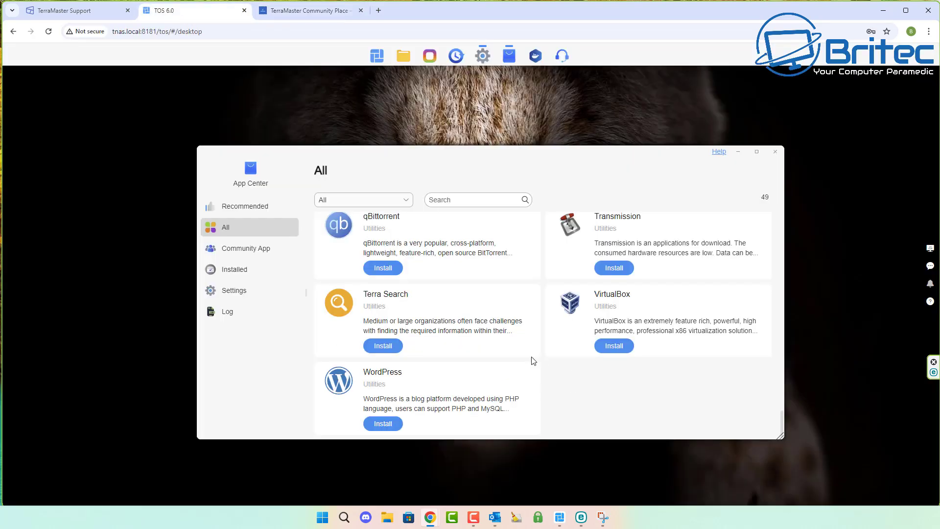
Close App Center and Control Panel, then show All Applications with its eight apps, including Docker Manager.
left_click(777, 152)
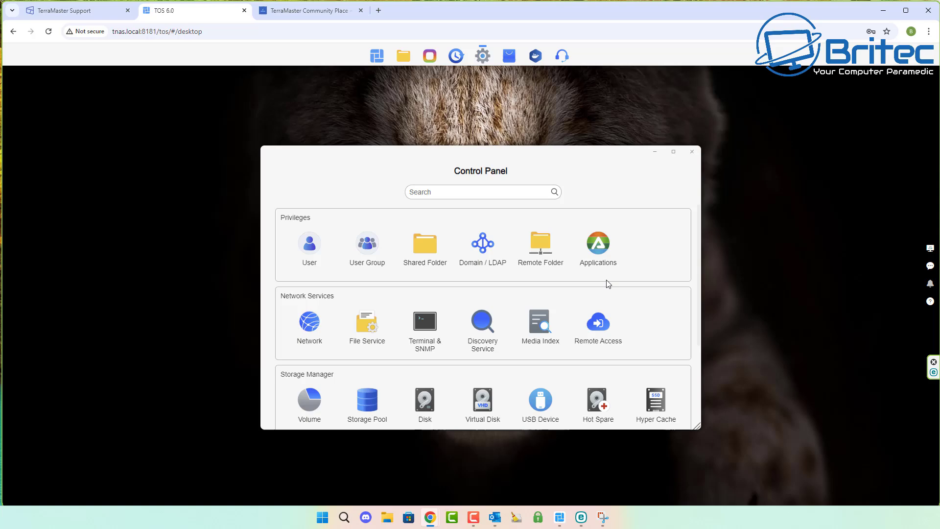
left_click(691, 152)
left_click(430, 57)
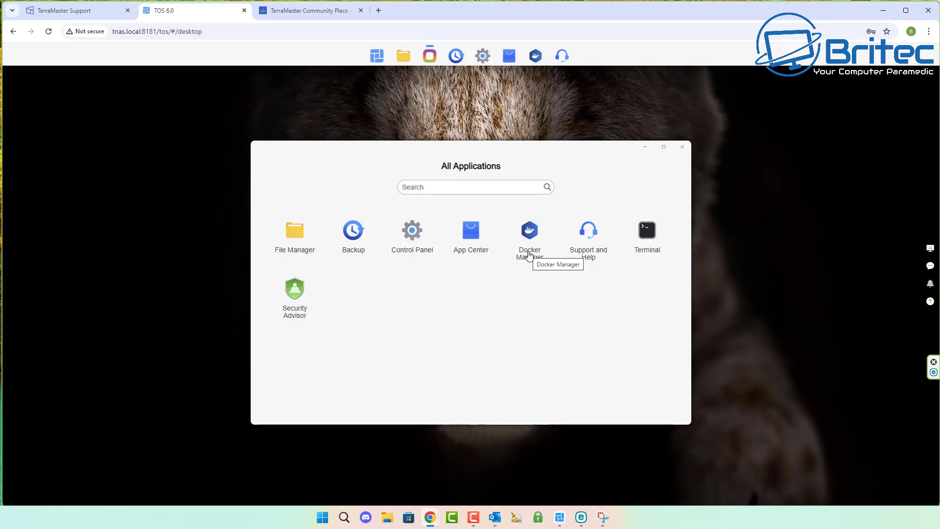
View the BBS topology diagram in Backup, then close it, Backup and All Applications for an empty desktop.
left_click(454, 59)
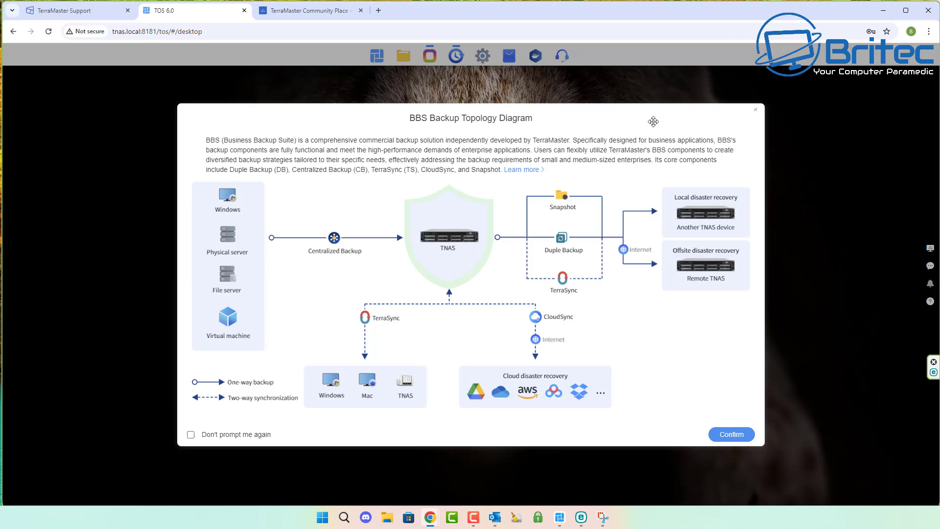
left_click(756, 115)
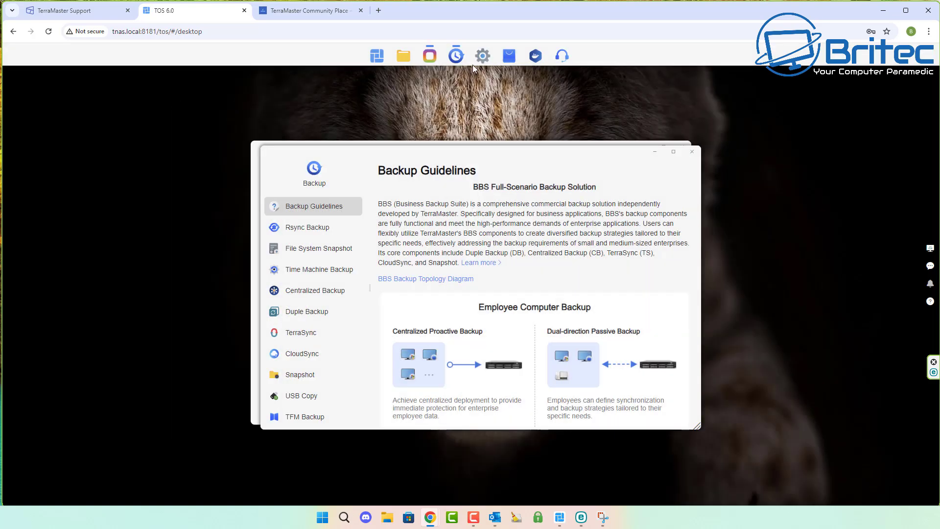
left_click(691, 151)
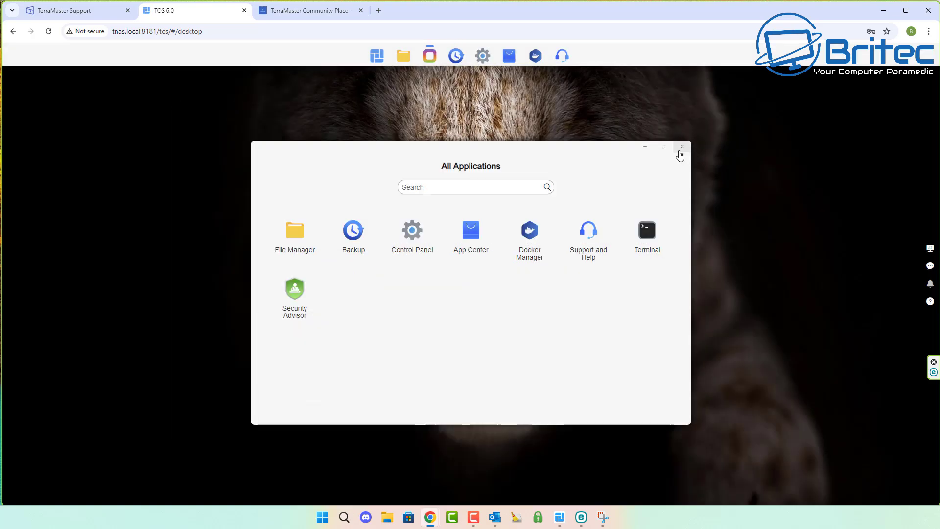
left_click(681, 147)
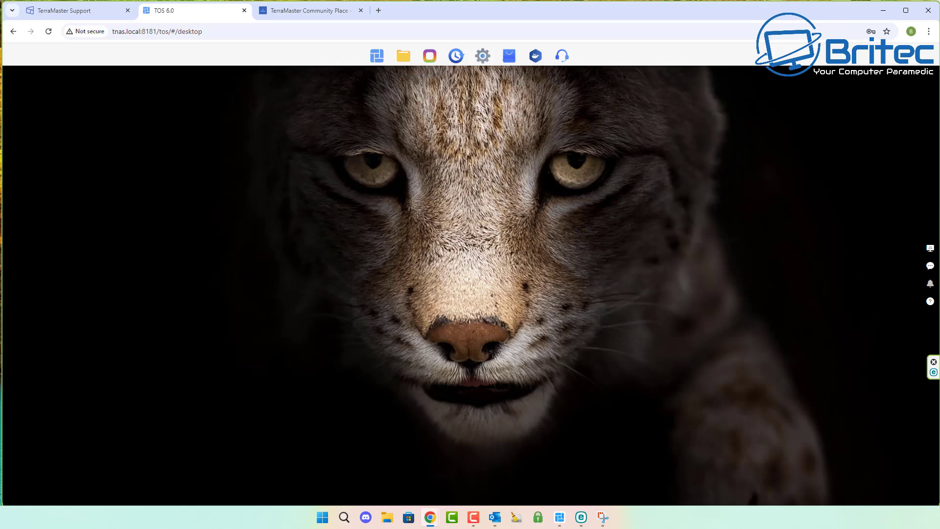
key("F10")
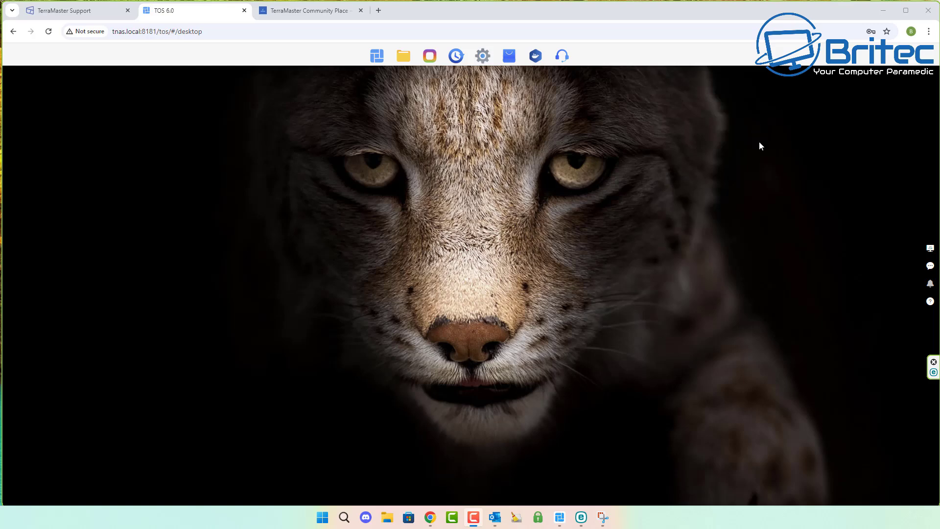